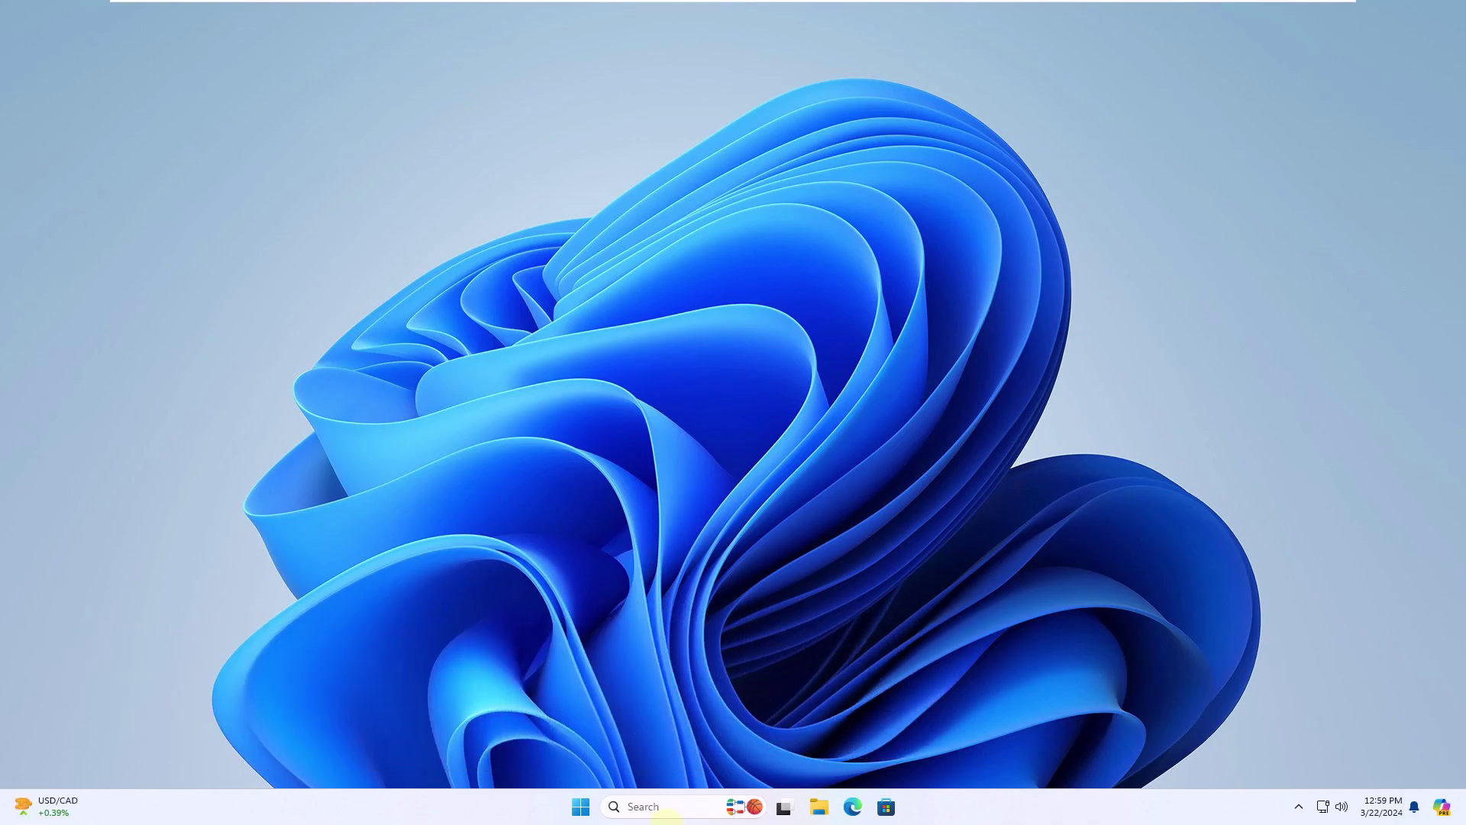
Step: Open the %temp% folder and delete everything in it, skipping all items that are in use
left_click(680, 807)
type("%temp%")
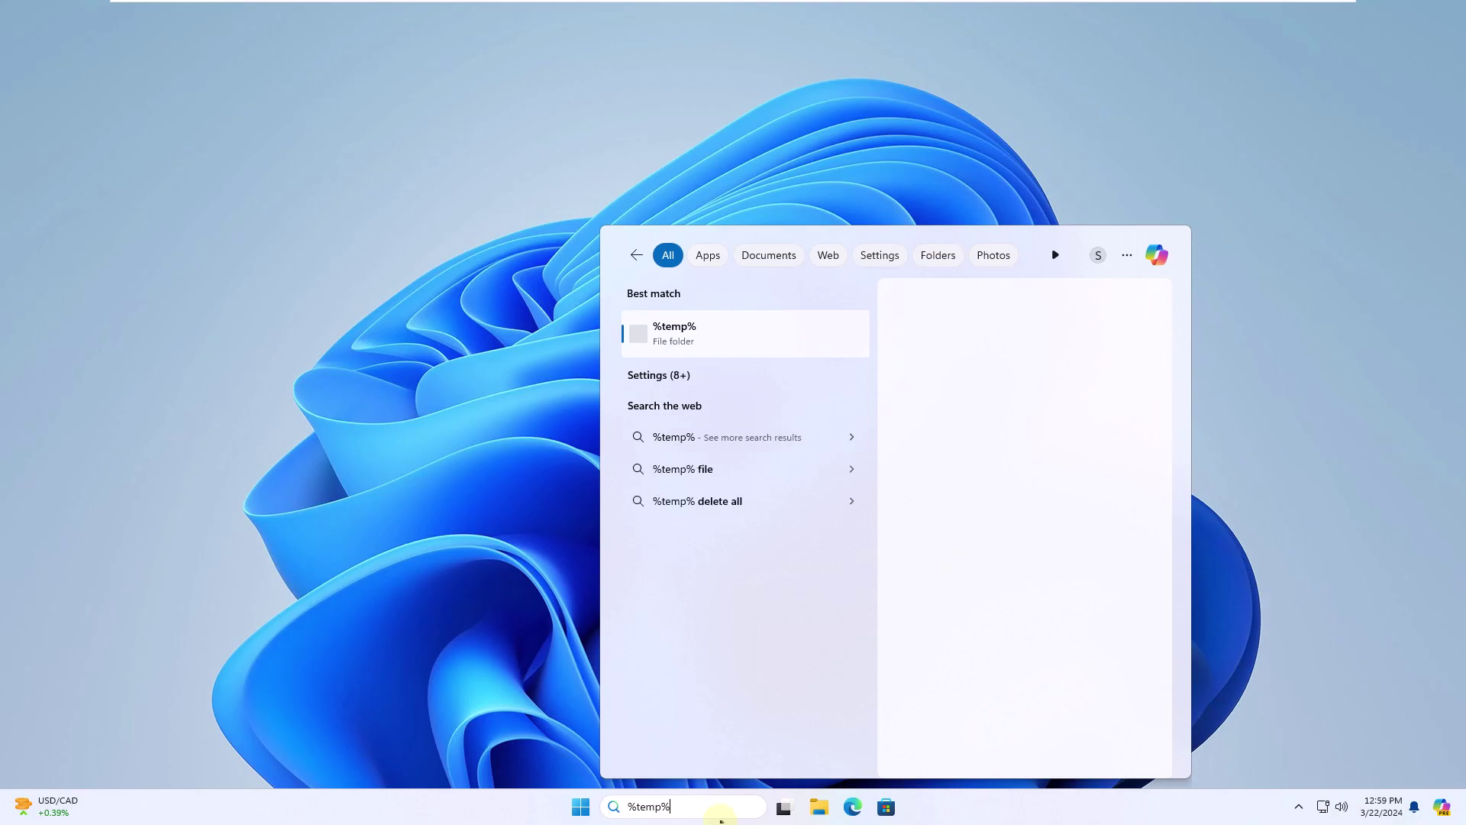
left_click(784, 341)
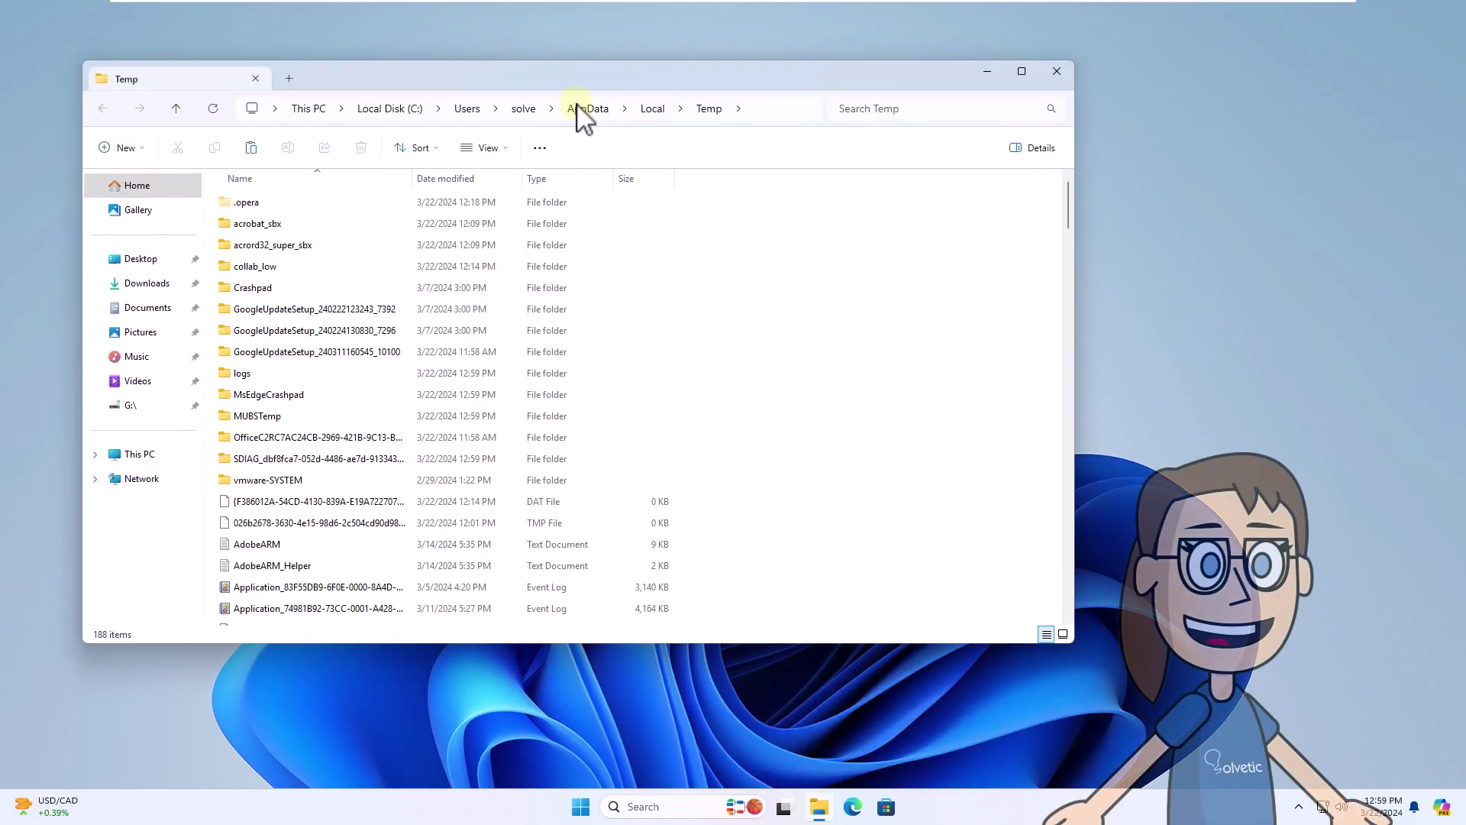
key("ctrl+a")
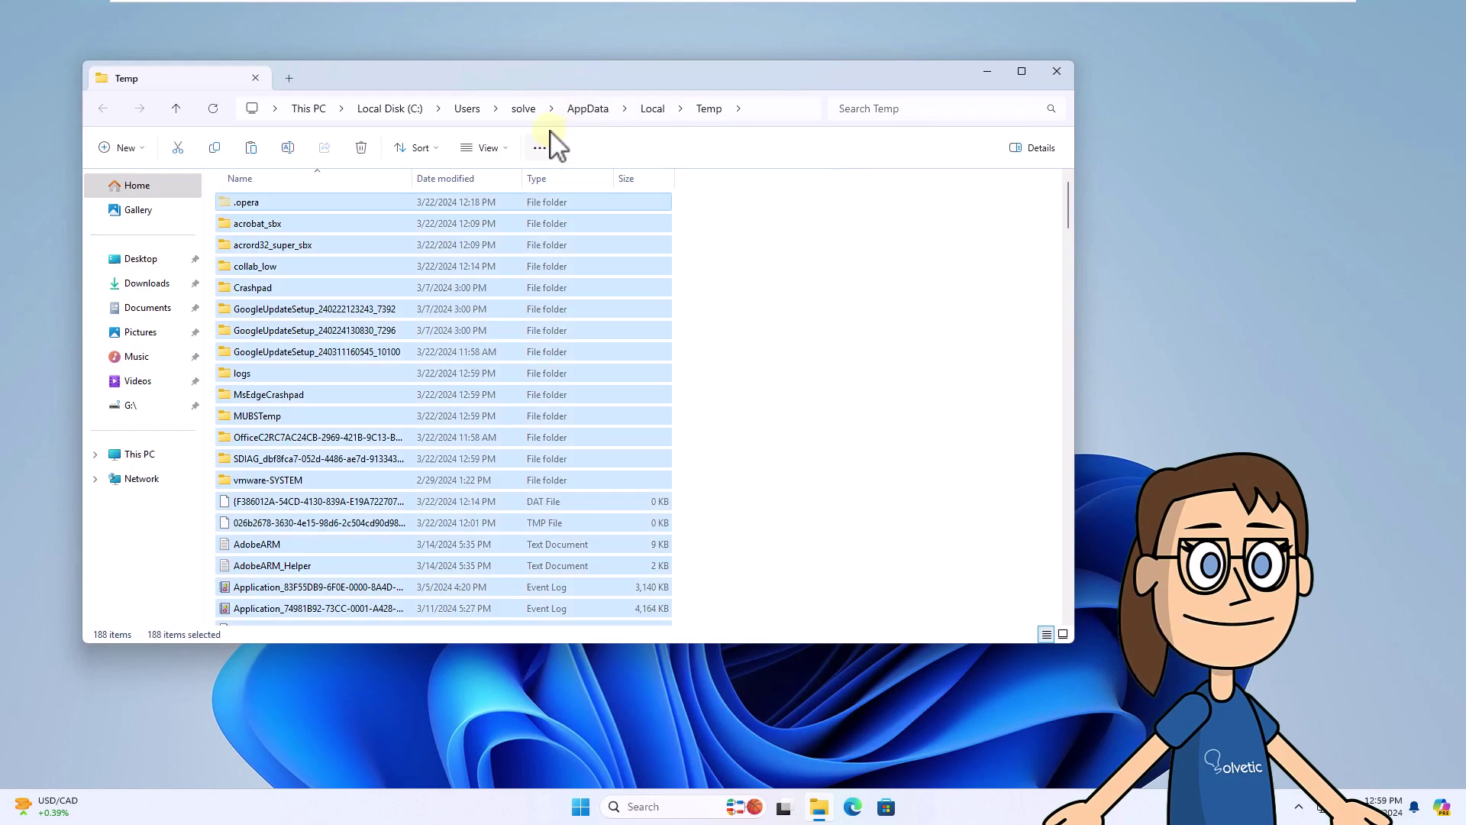
left_click(361, 148)
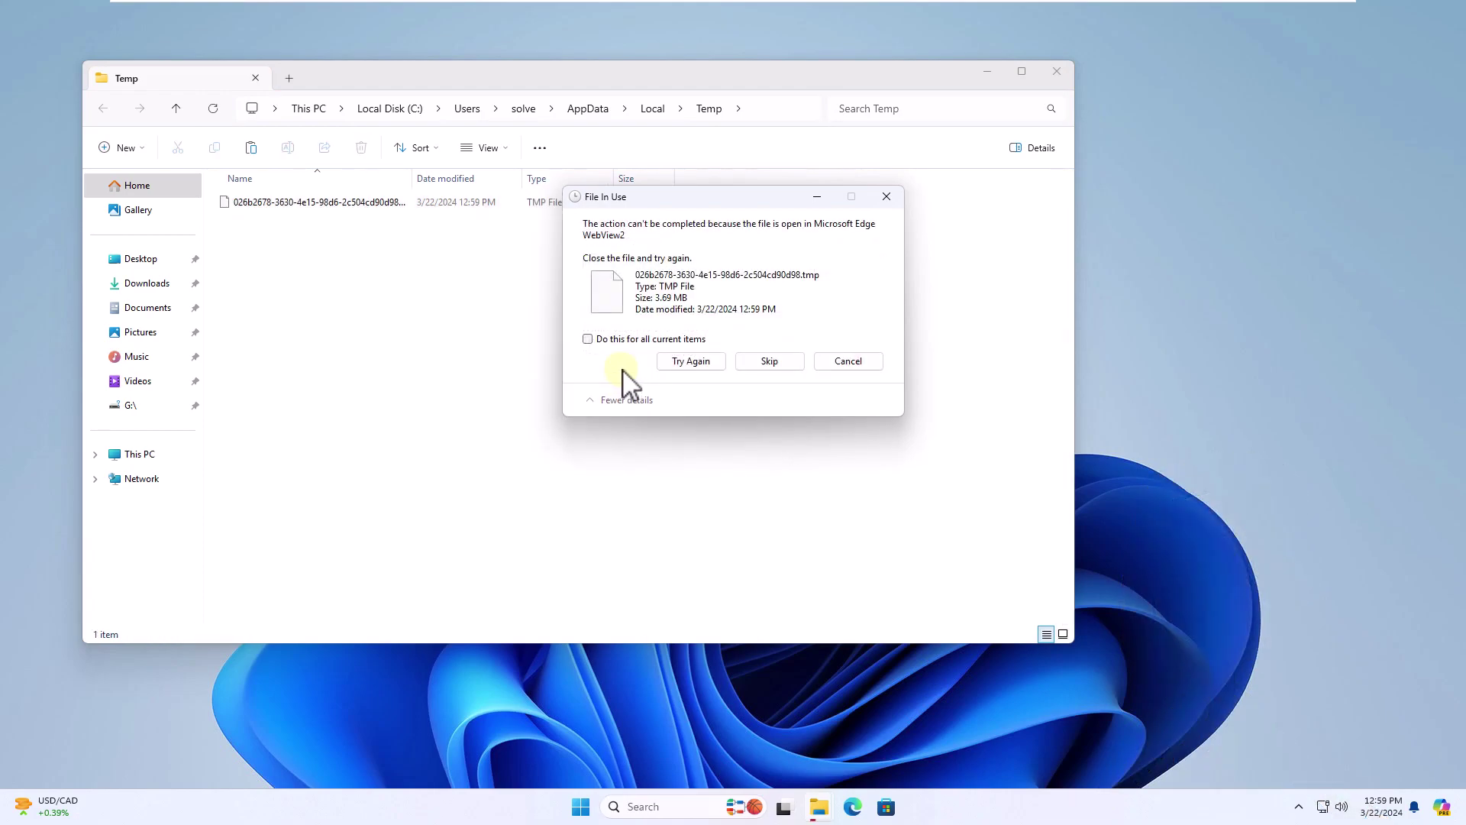
left_click(687, 340)
left_click(768, 361)
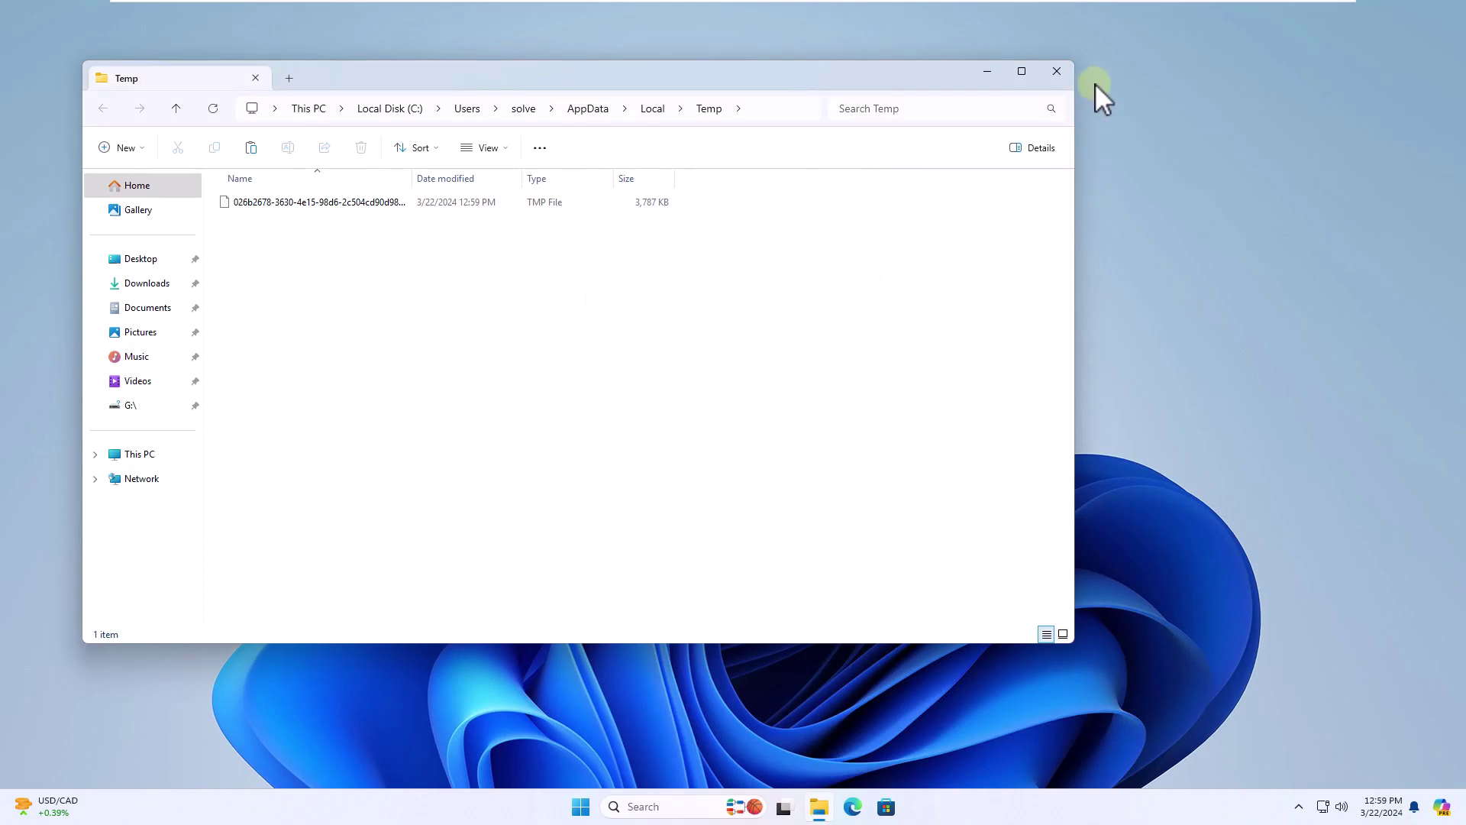
left_click(1060, 71)
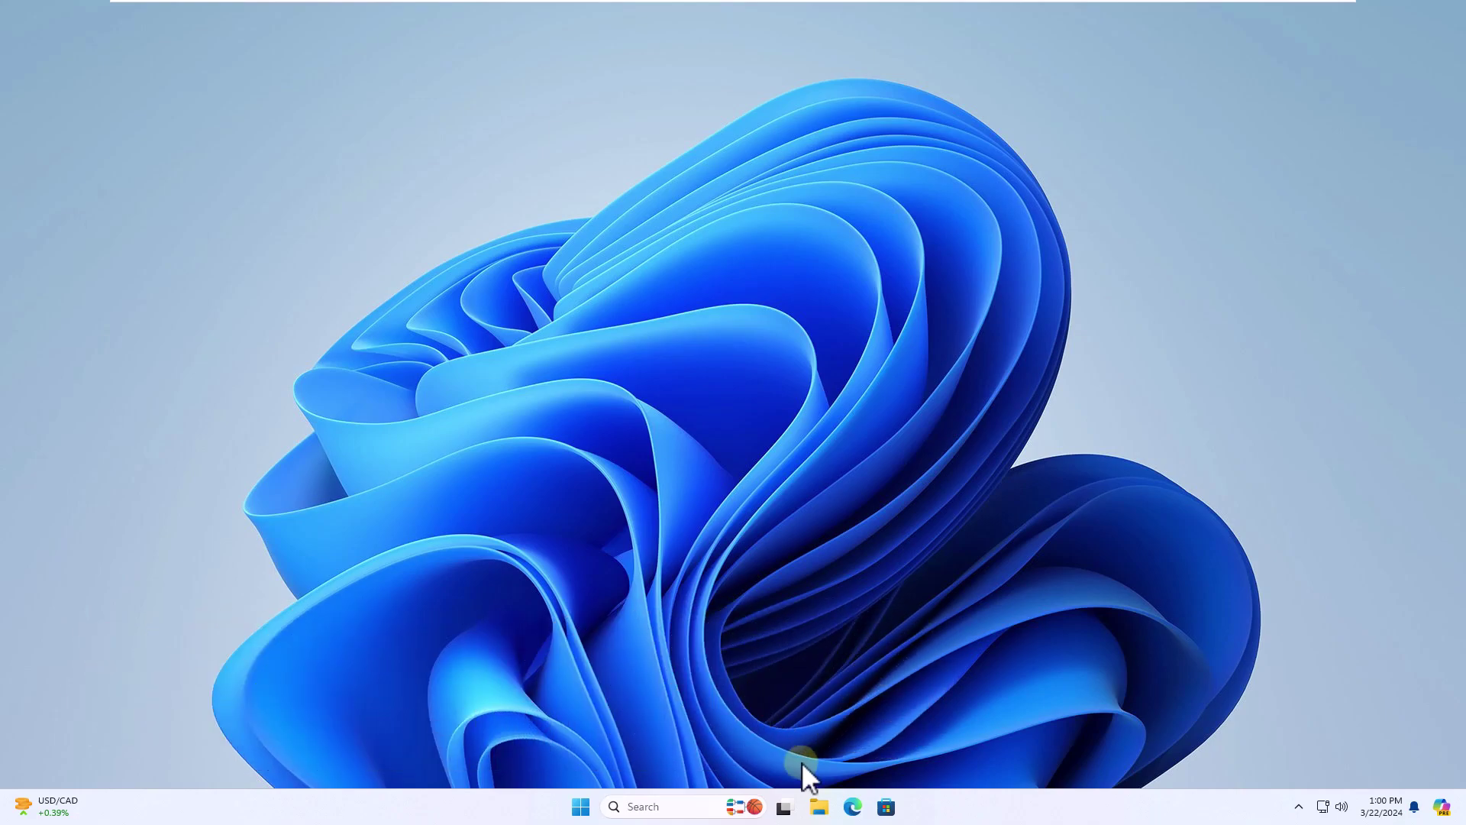
Step: Open the Recycle Bin in File Explorer and empty it permanently, closing the window when done
left_click(819, 806)
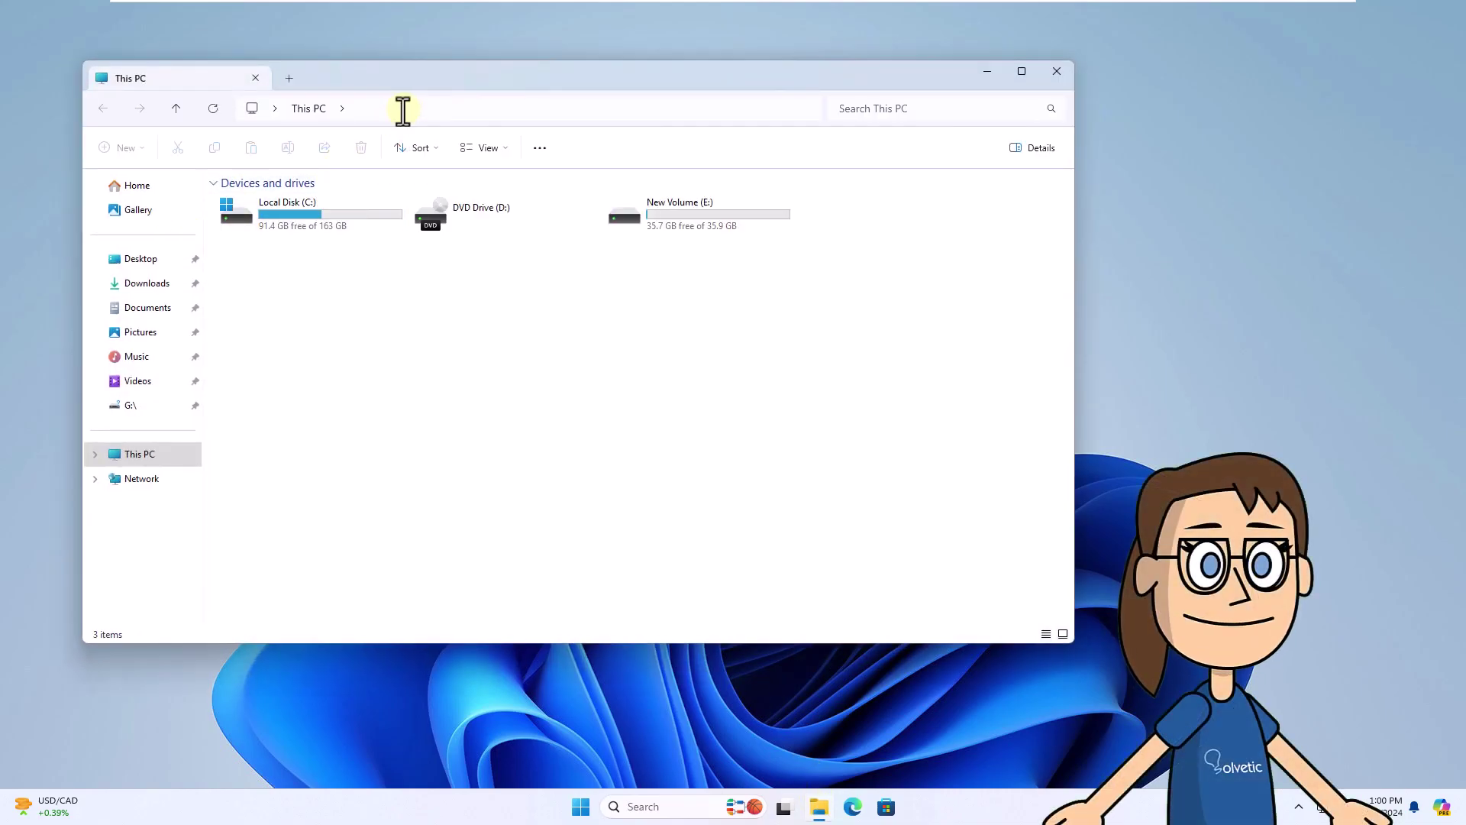
left_click(409, 108)
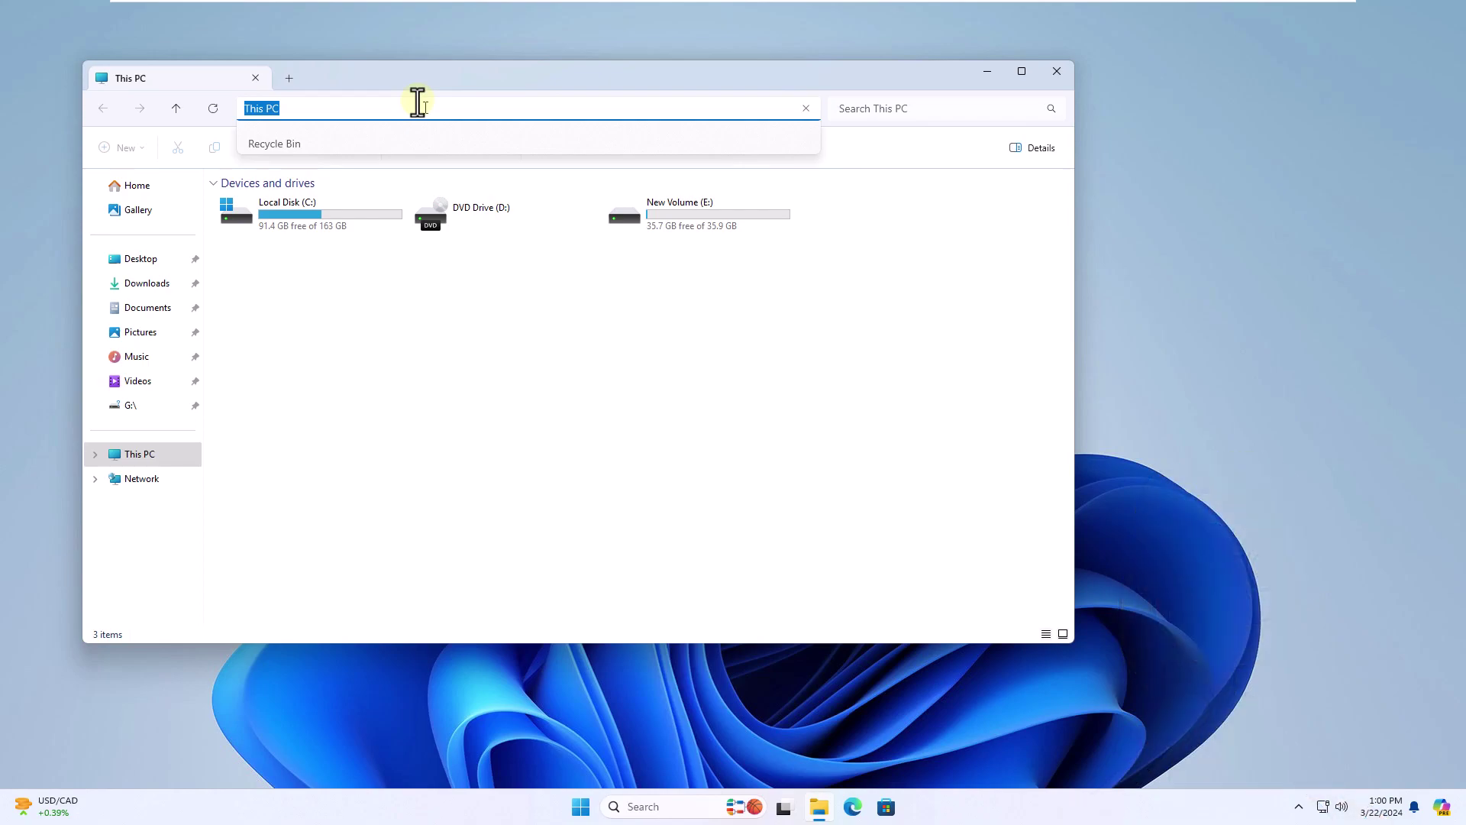
key("Escape")
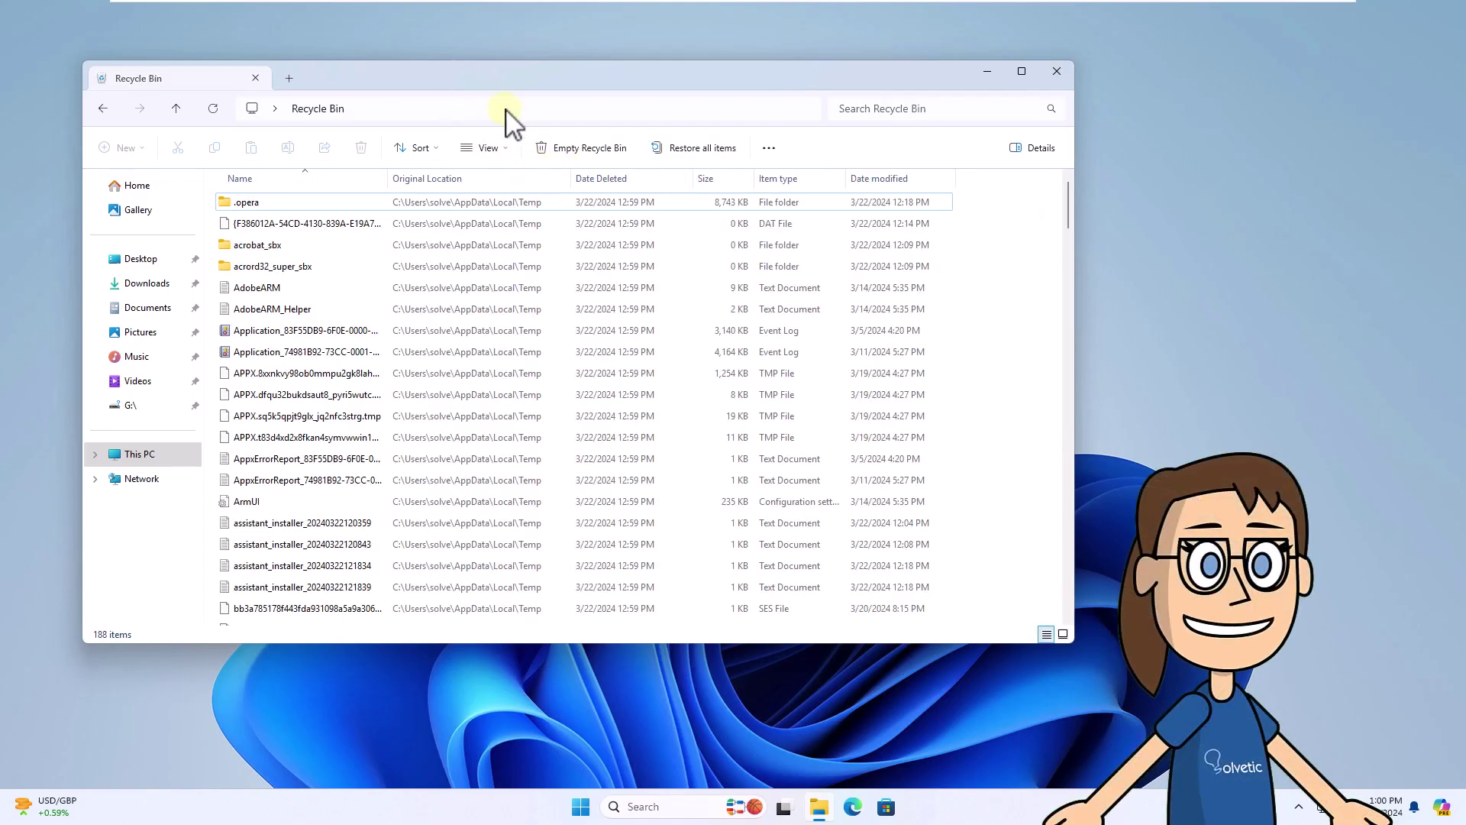
left_click(580, 149)
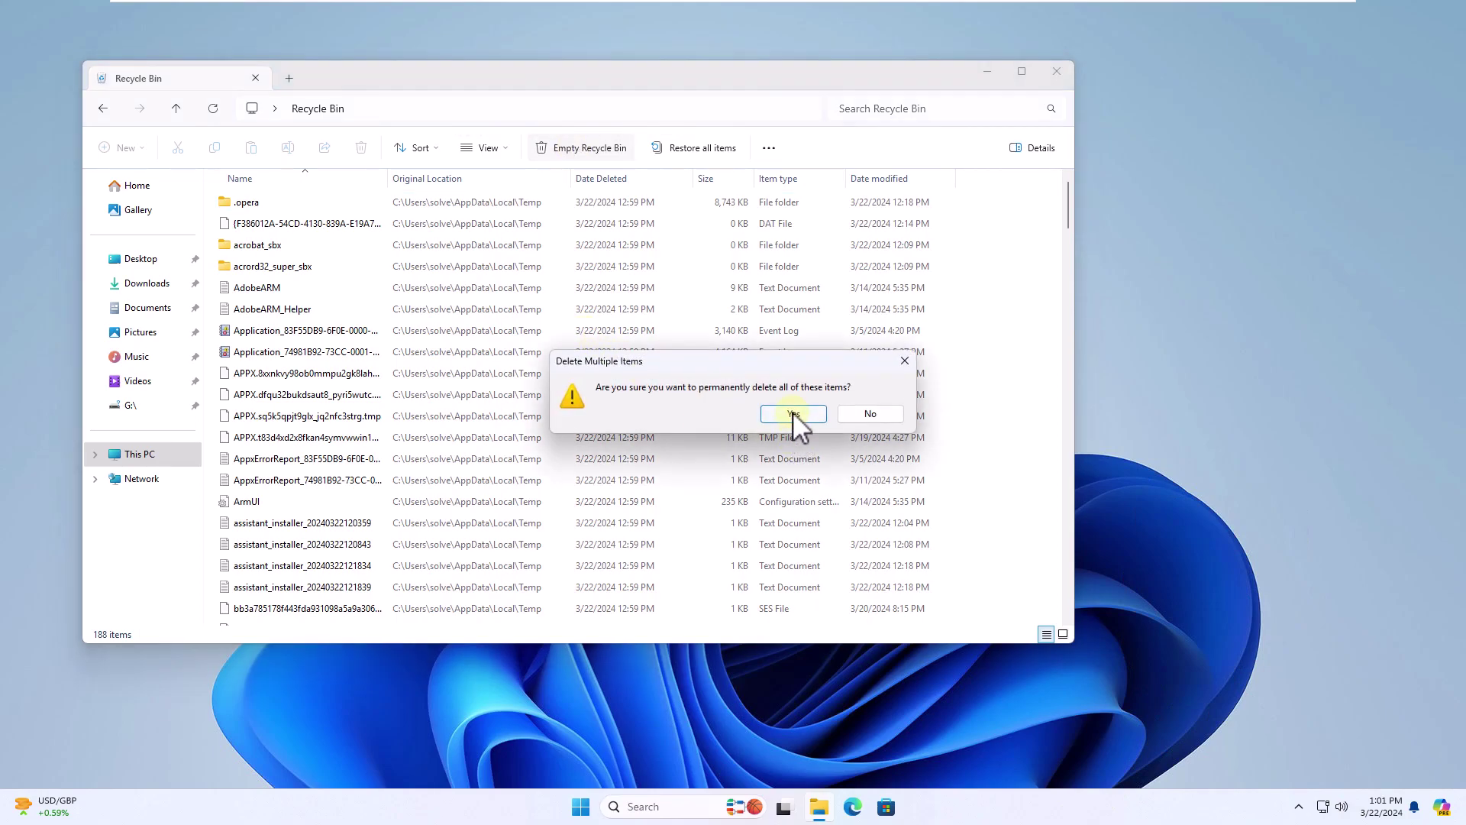
left_click(793, 413)
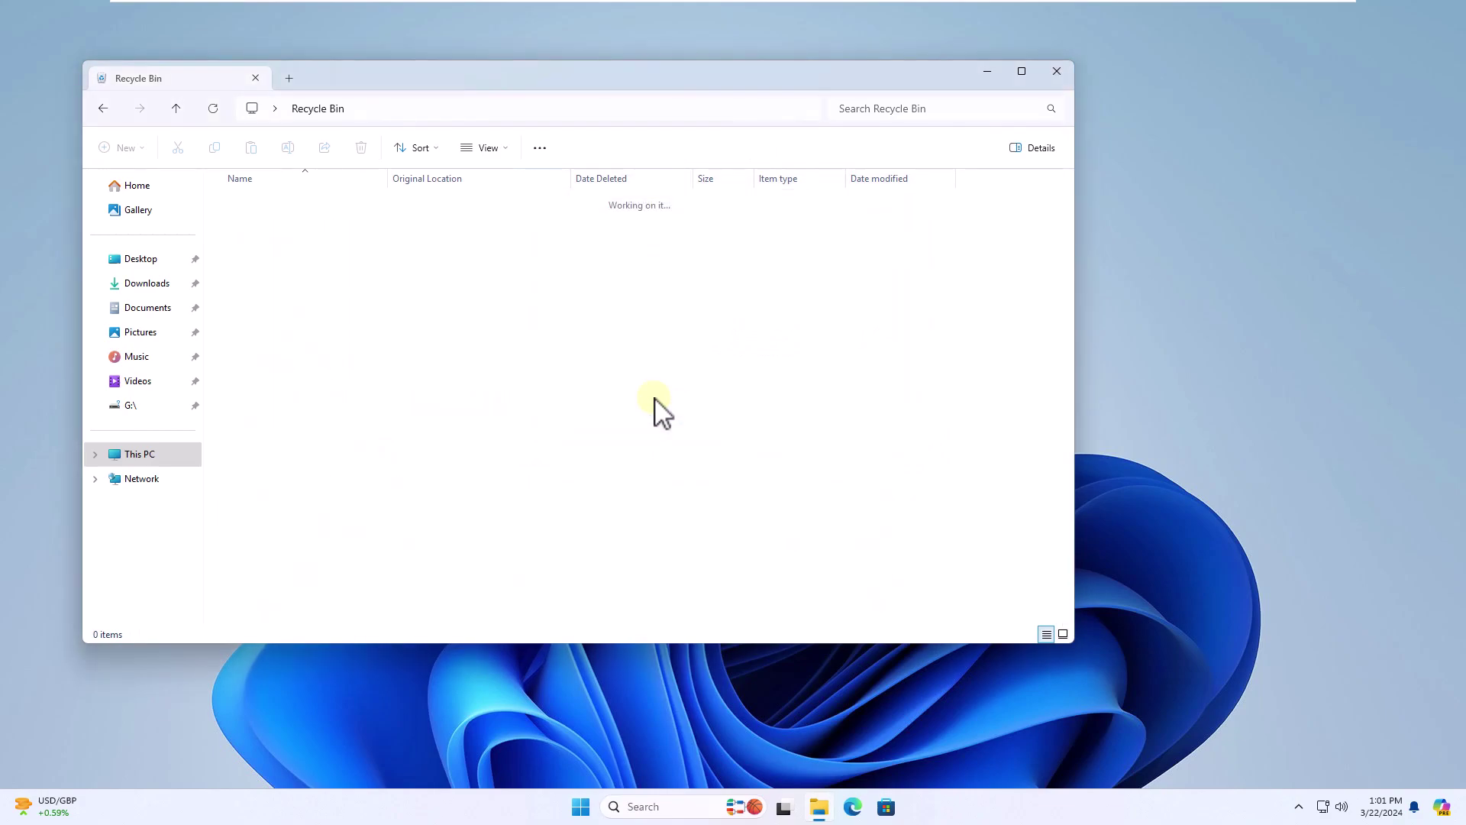
left_click(1058, 71)
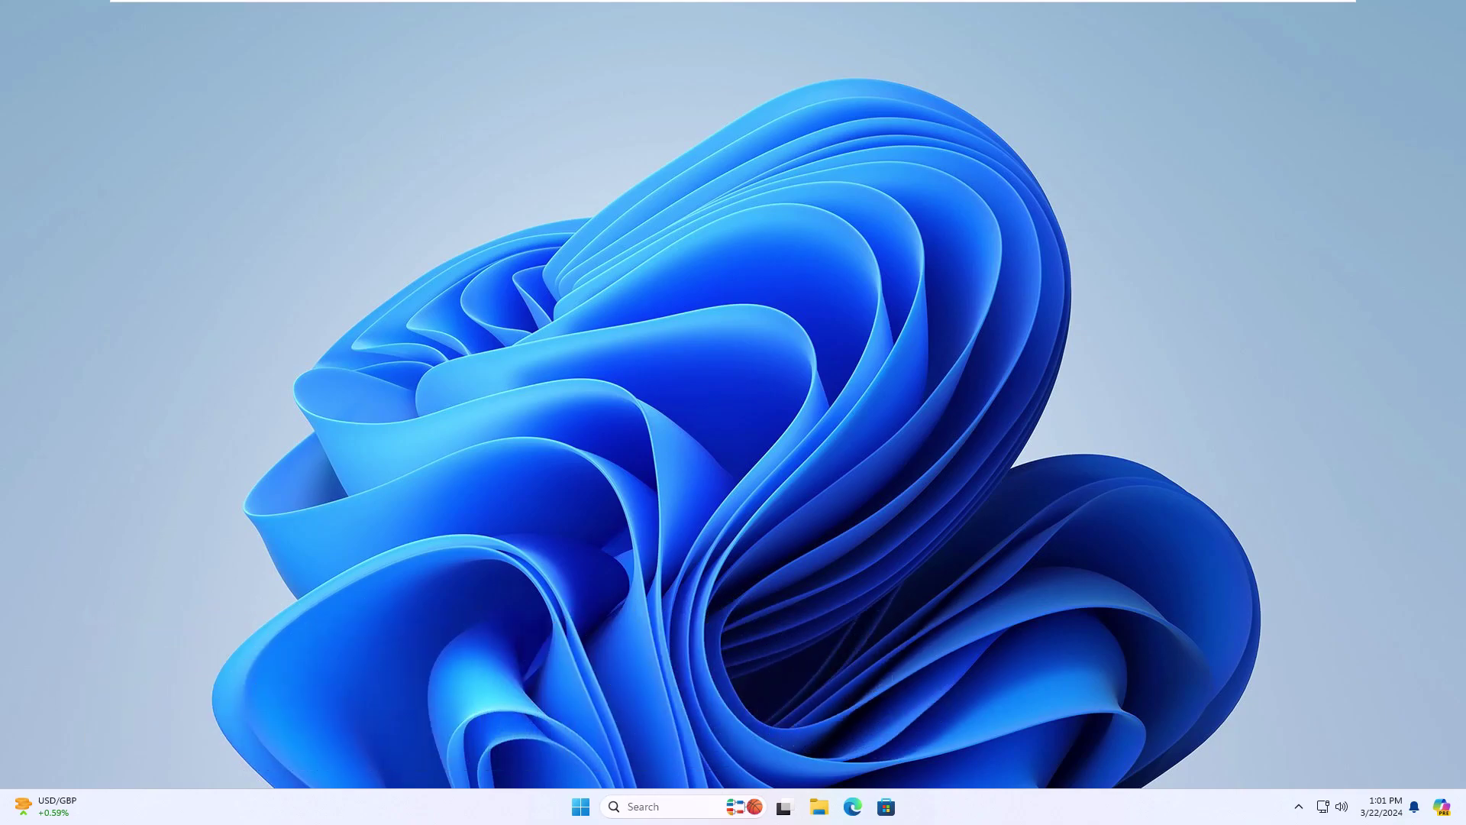
Step: Uninstall Canva from the installed apps list in Windows Settings, then close Settings
left_click(582, 808)
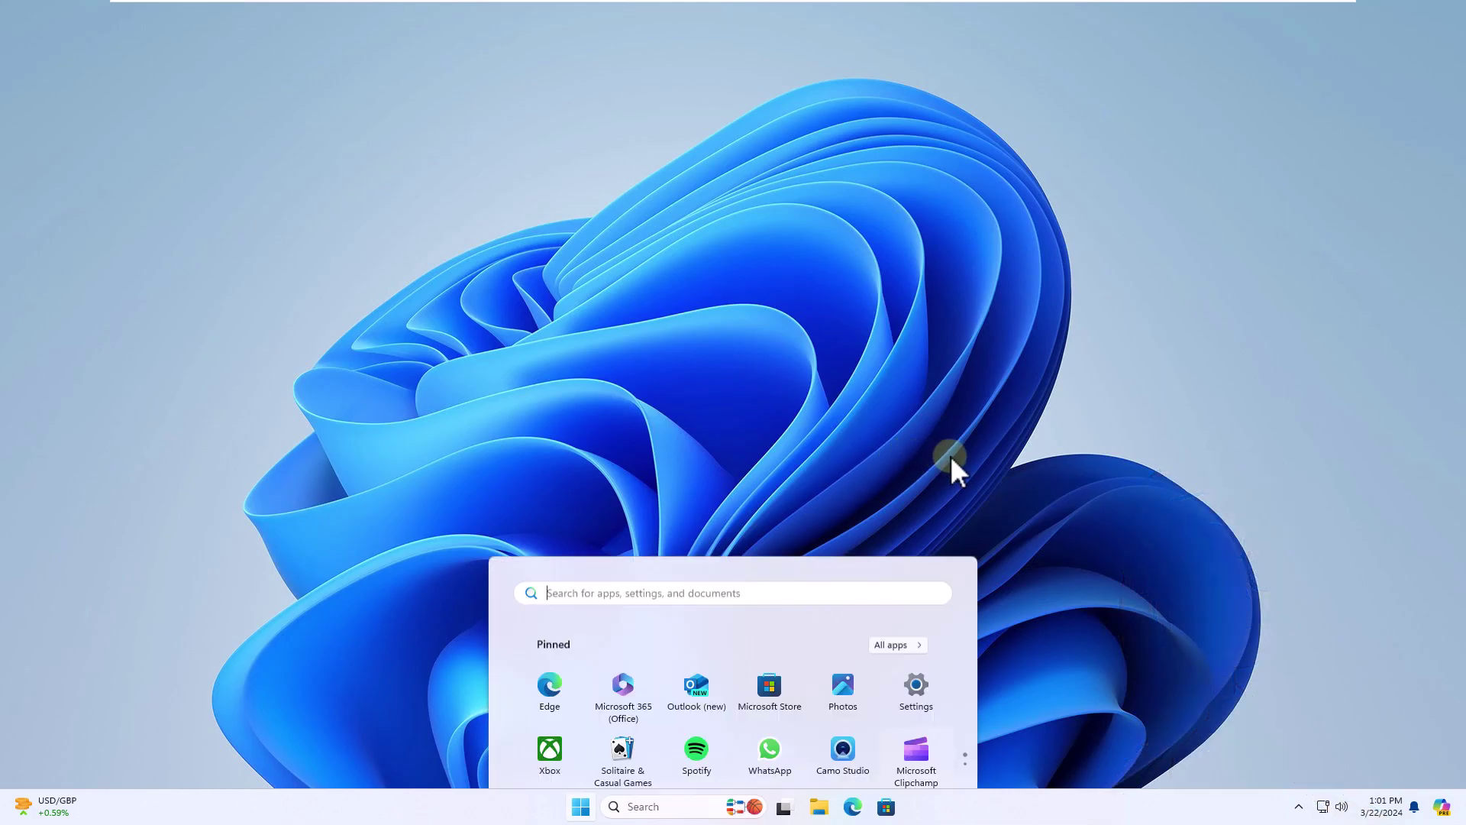
left_click(919, 370)
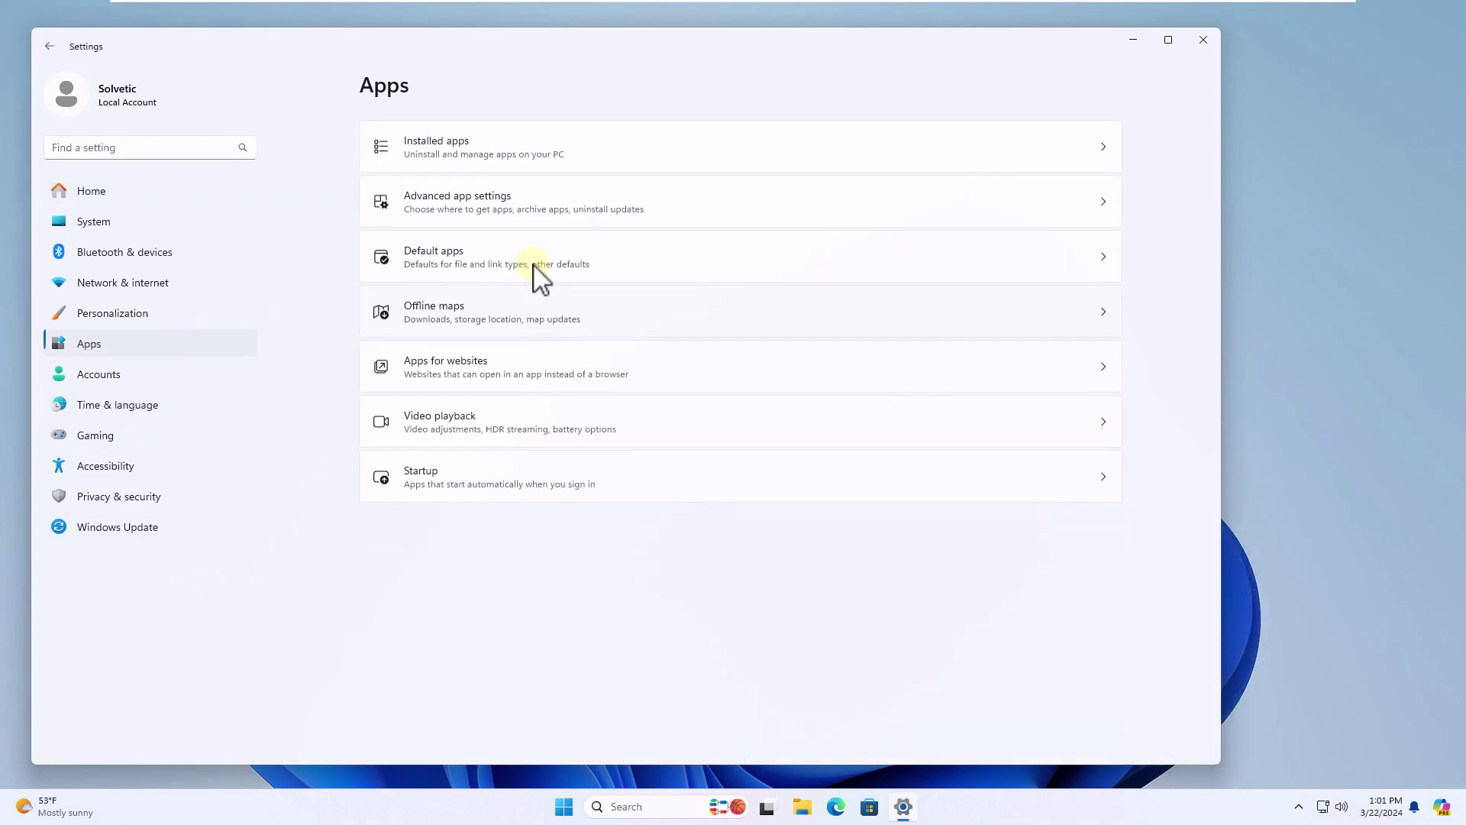
left_click(557, 159)
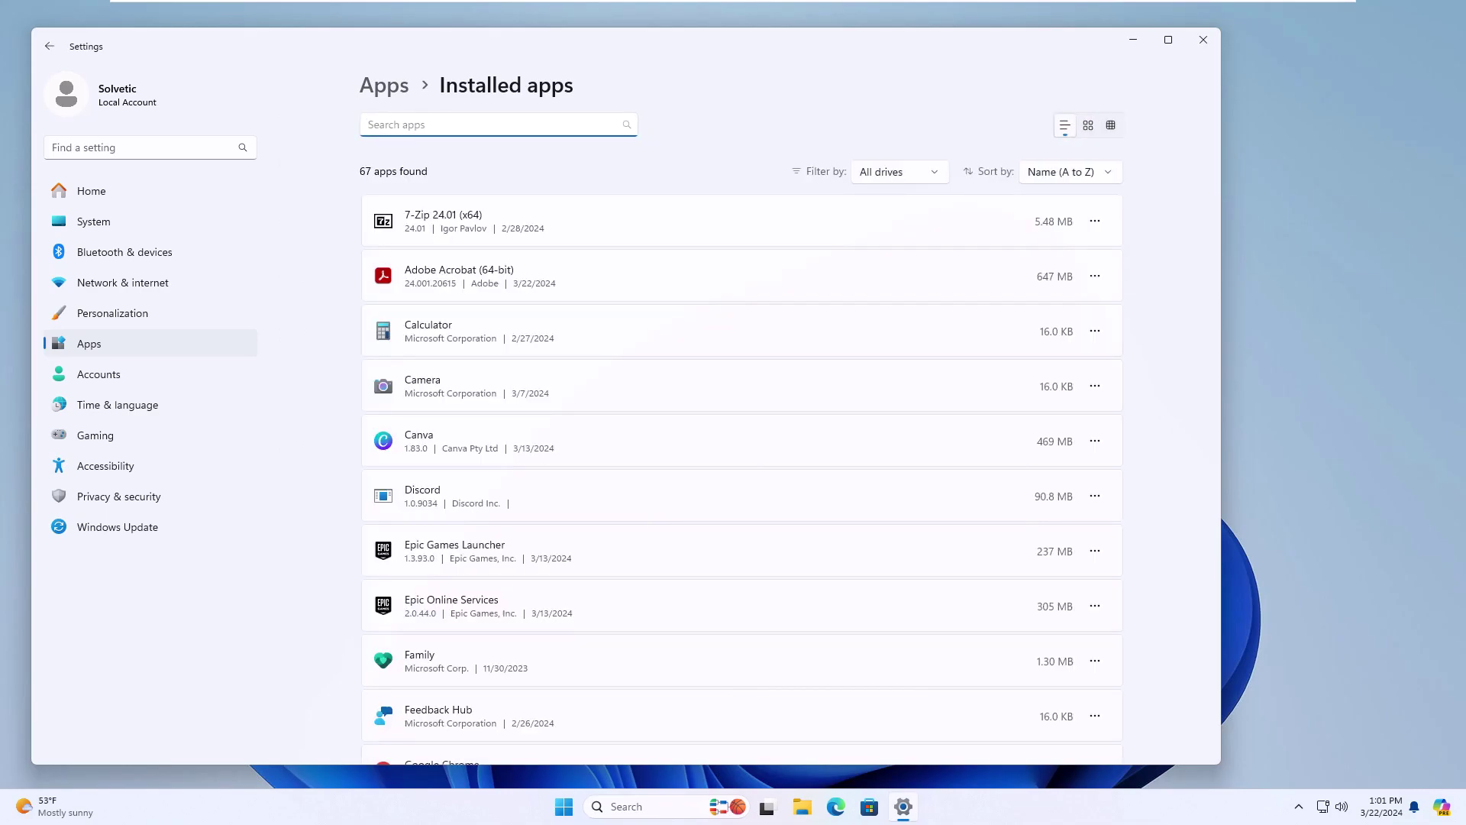
left_click(1093, 446)
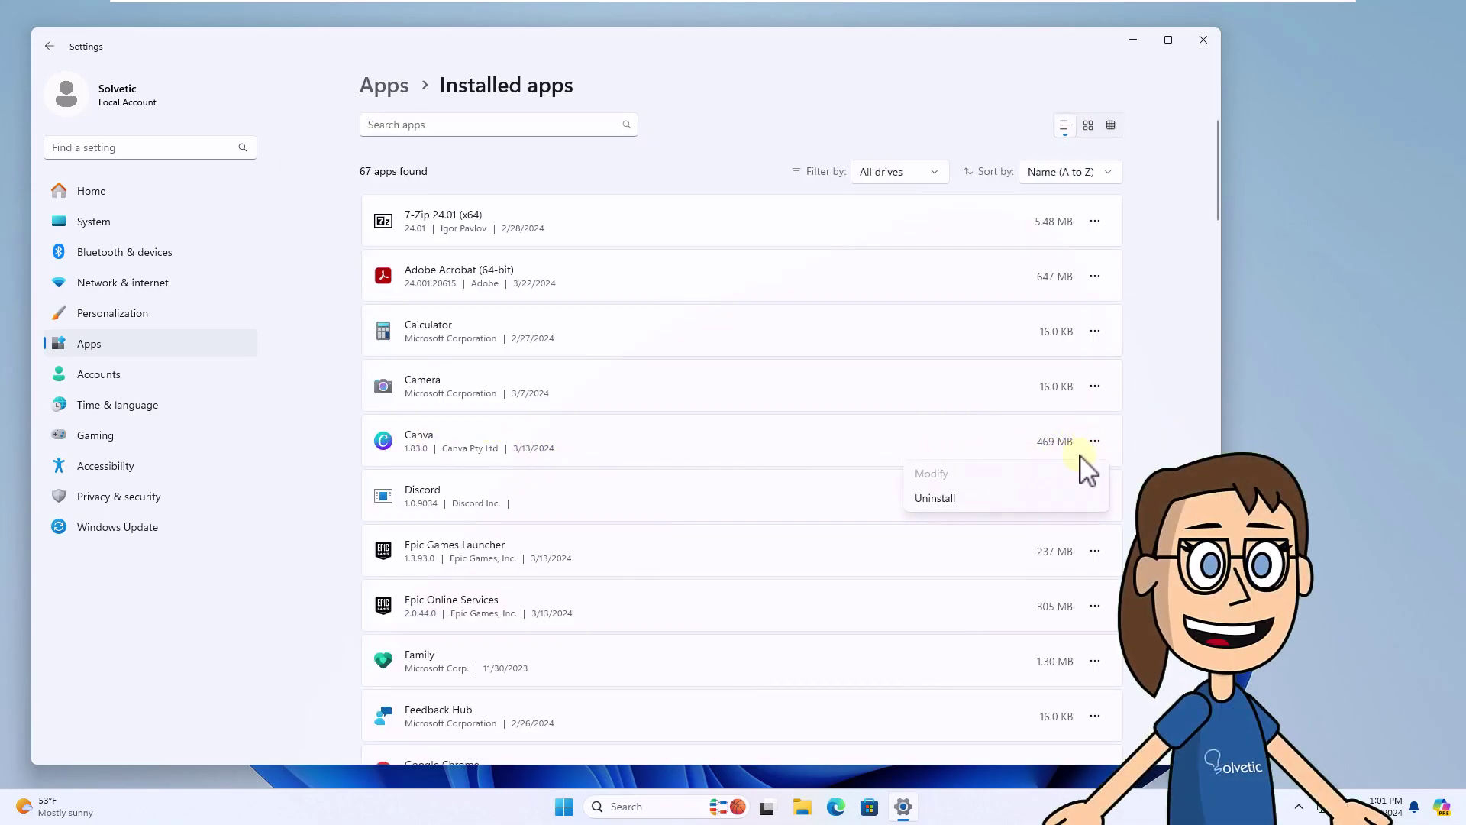
left_click(1056, 499)
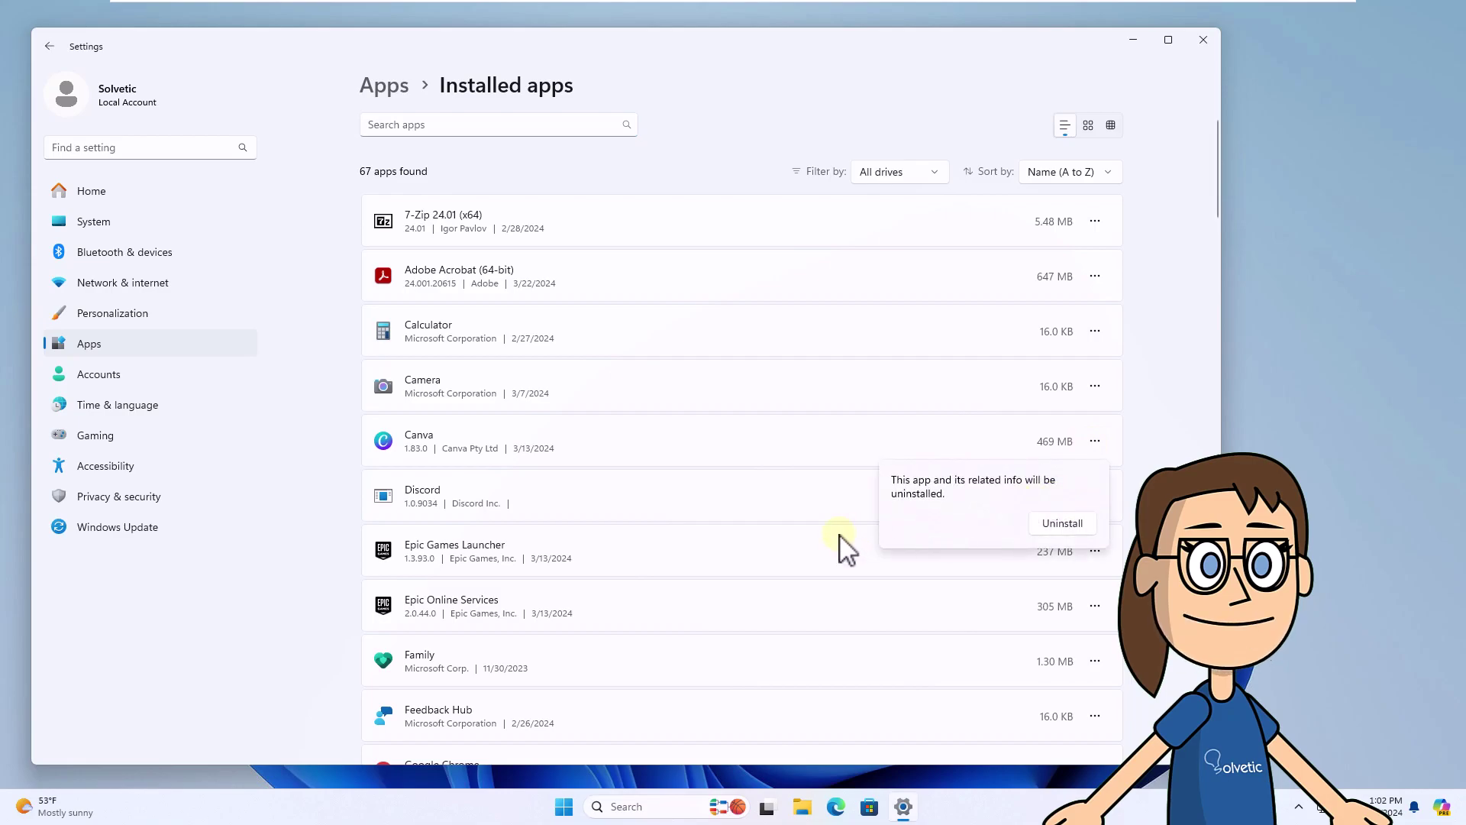
left_click(1068, 524)
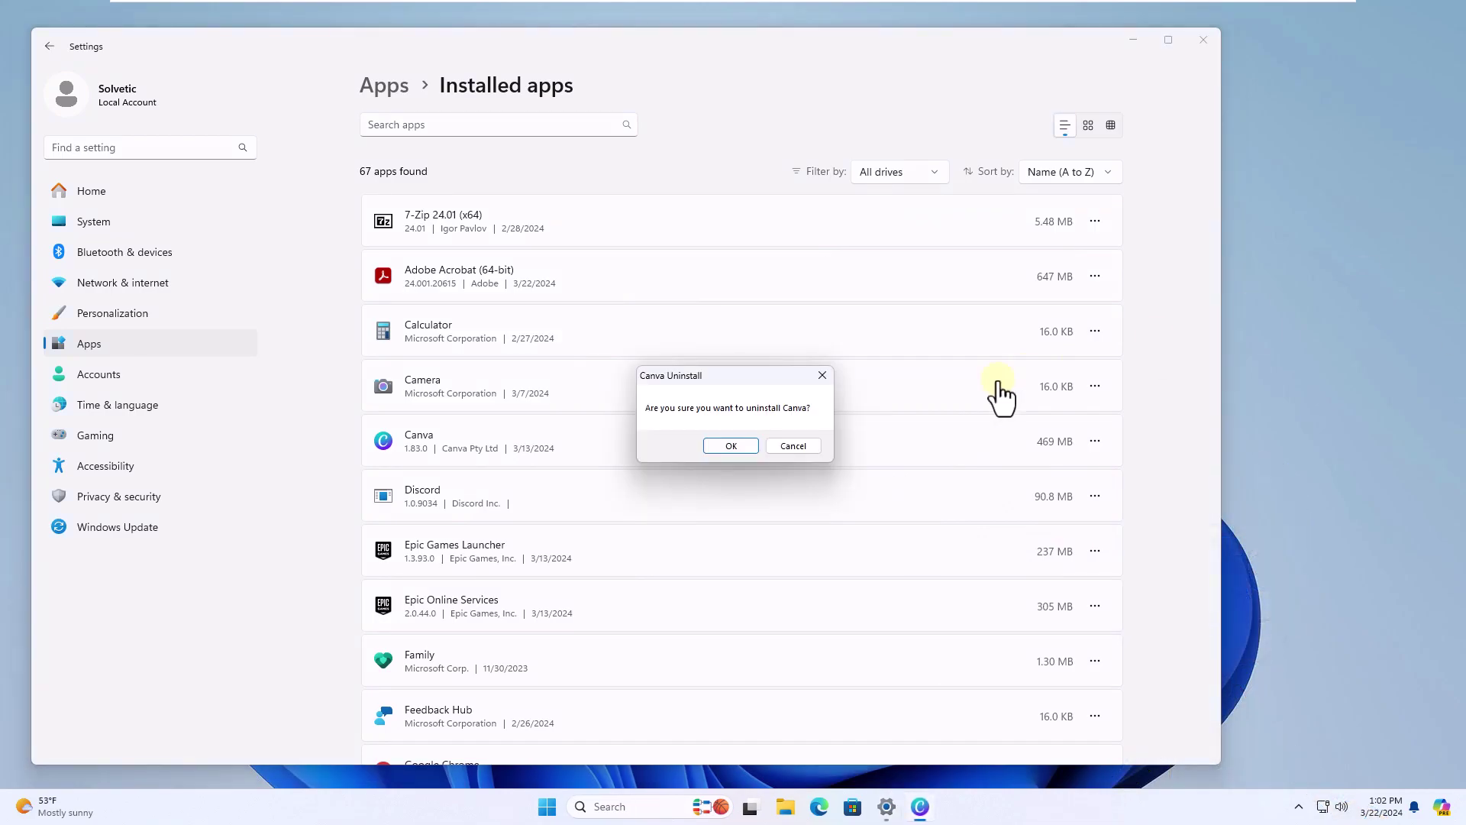
left_click(731, 445)
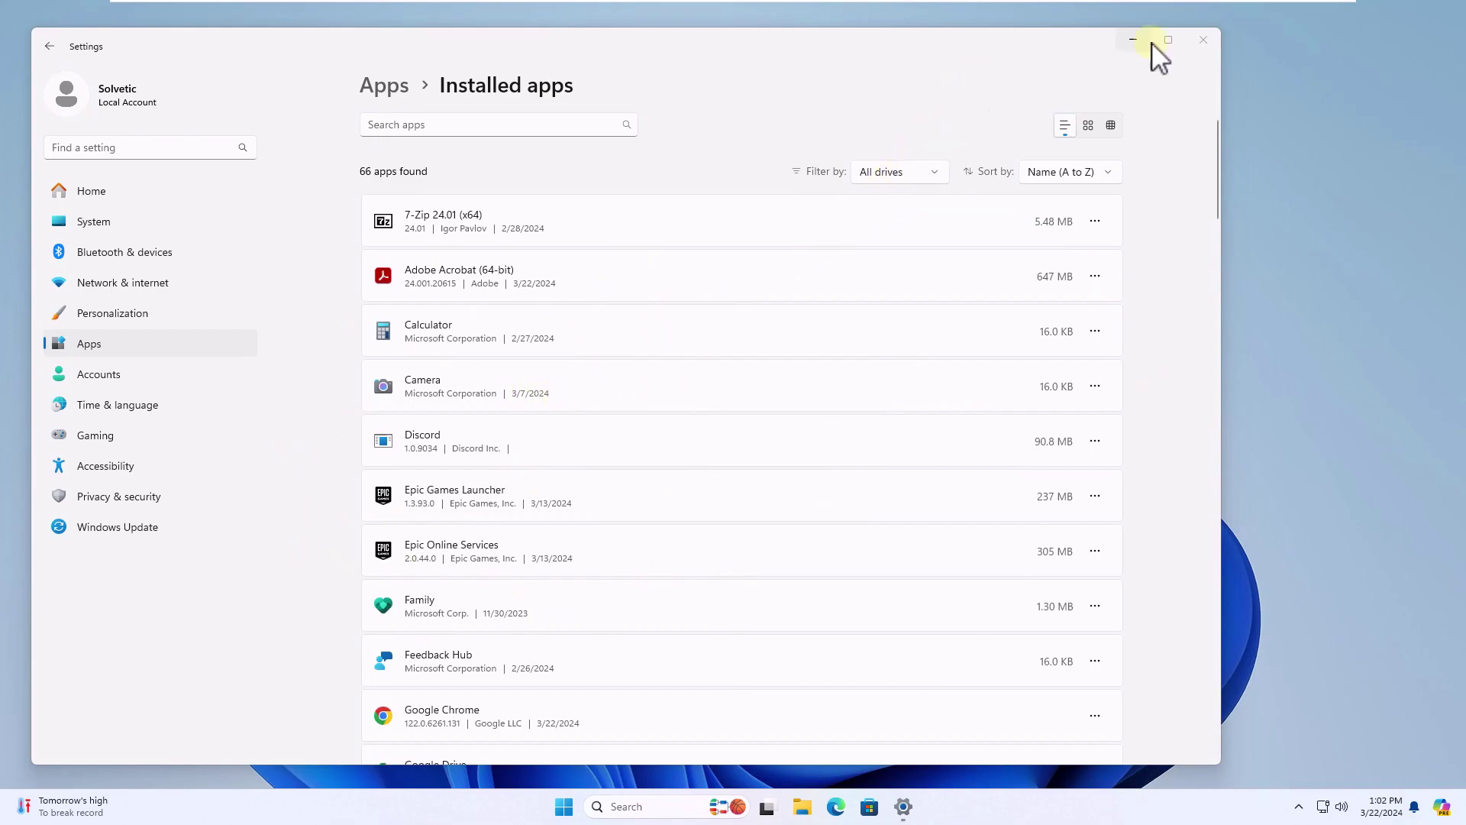
left_click(1211, 43)
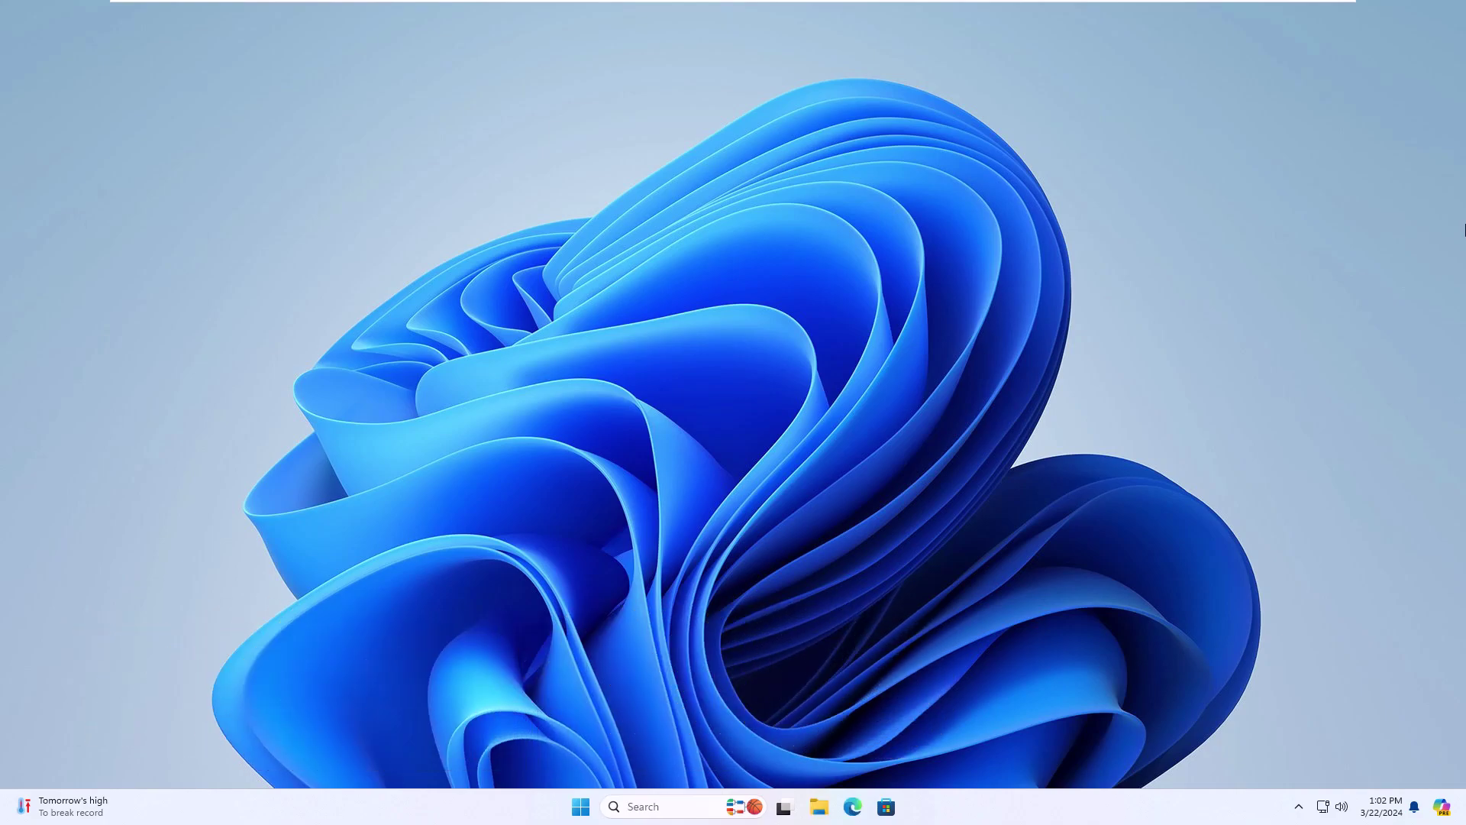
Step: Open Defragment and Optimize Drives, start optimizing drive C:, and close the window
left_click(684, 807)
type("optimi")
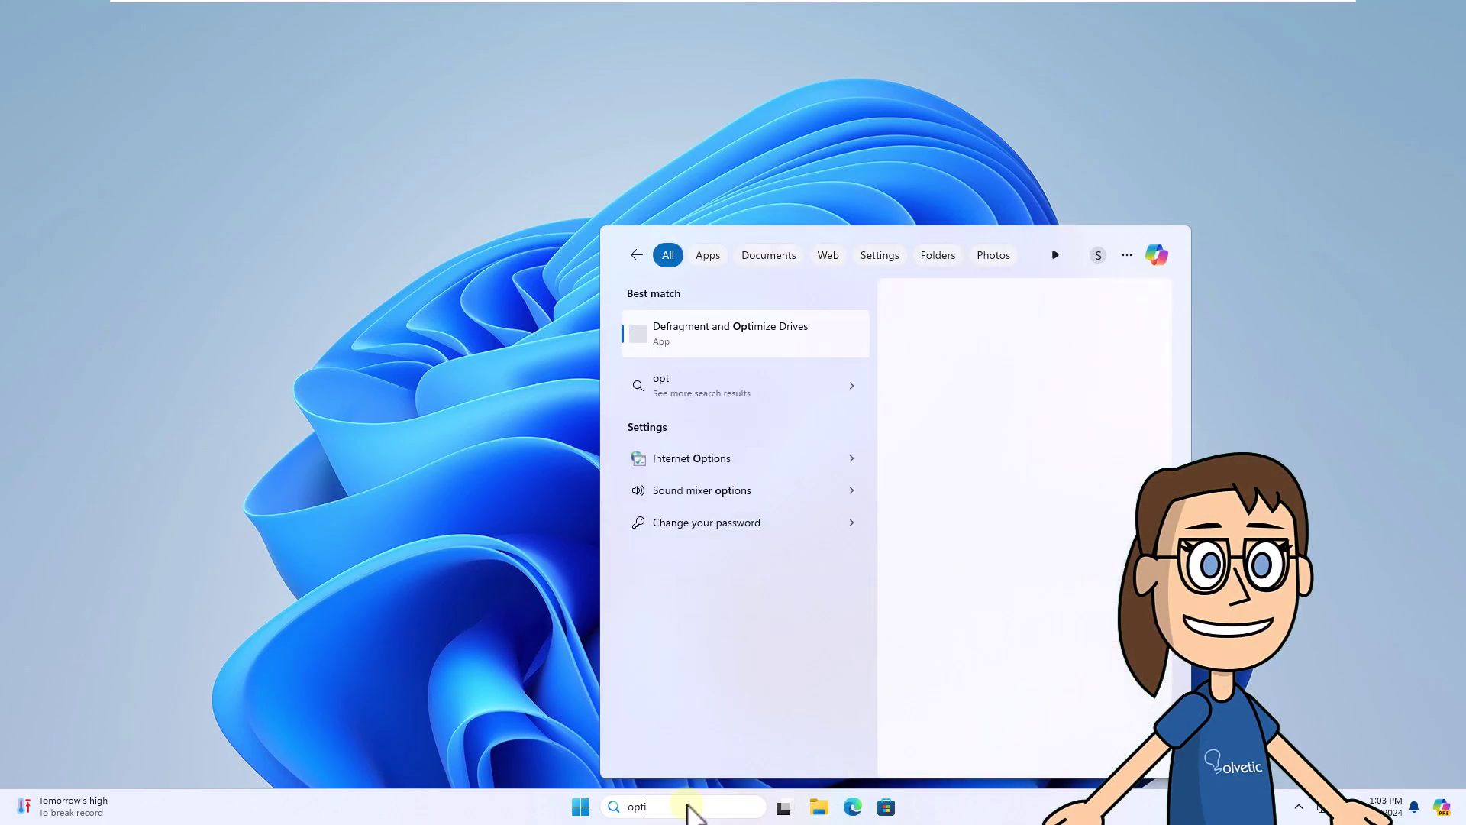
left_click(727, 342)
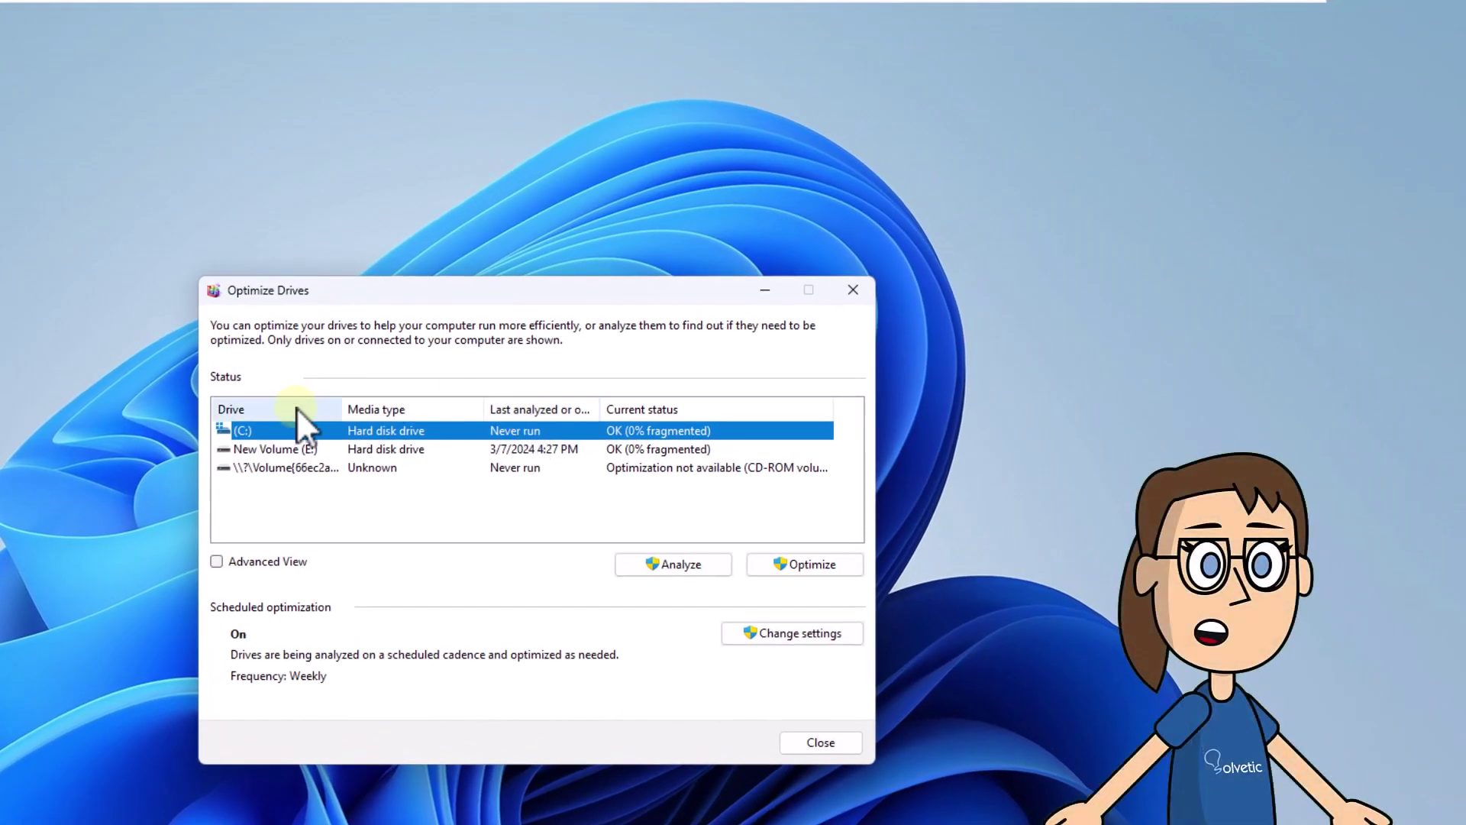
left_click(789, 563)
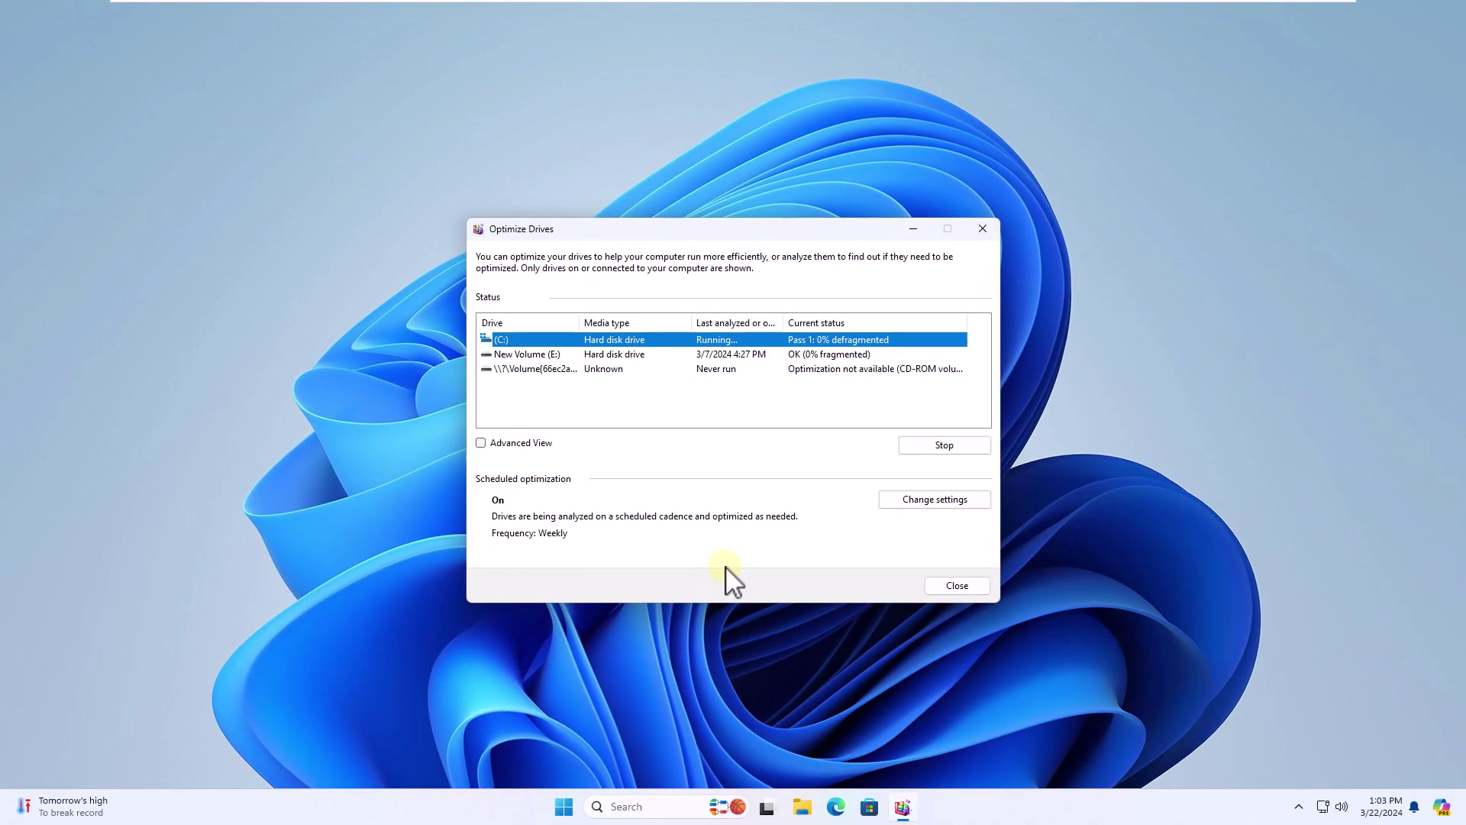
left_click(983, 228)
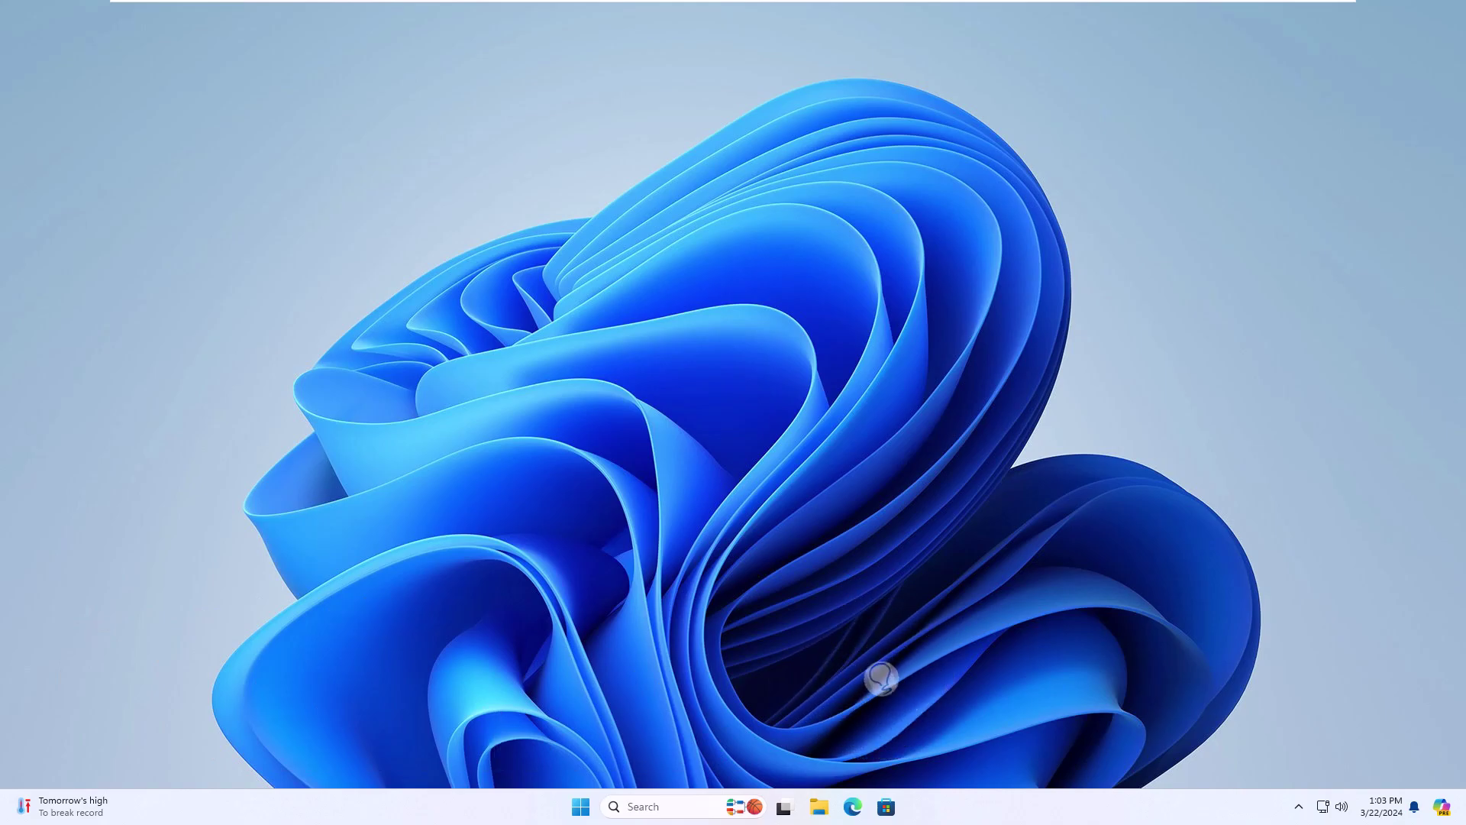
Step: Run Disk Cleanup on drive C: with DirectX Shader Cache added to the preselected categories, and permanently delete the files
left_click(649, 804)
type("disk")
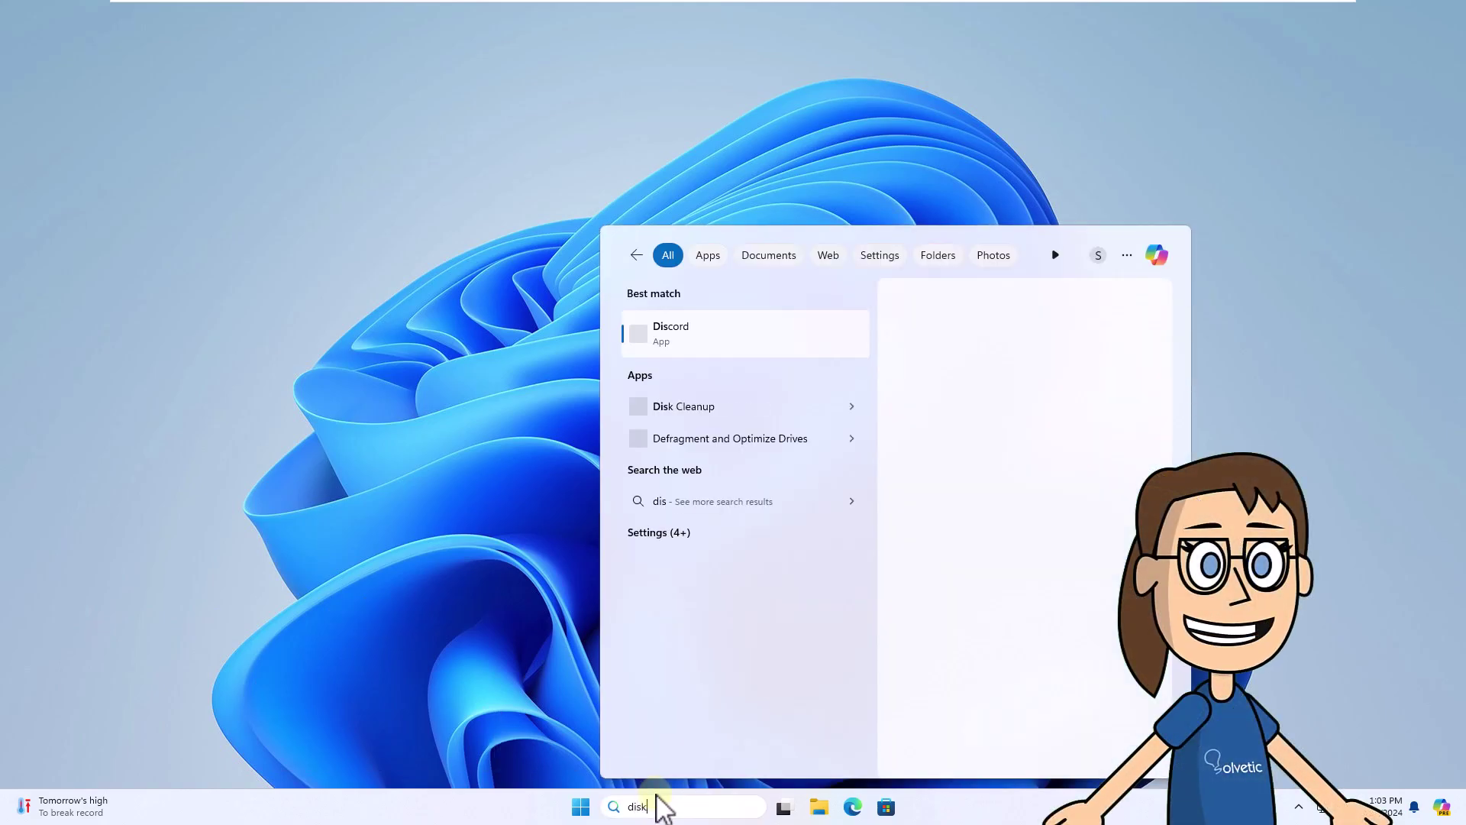
left_click(744, 397)
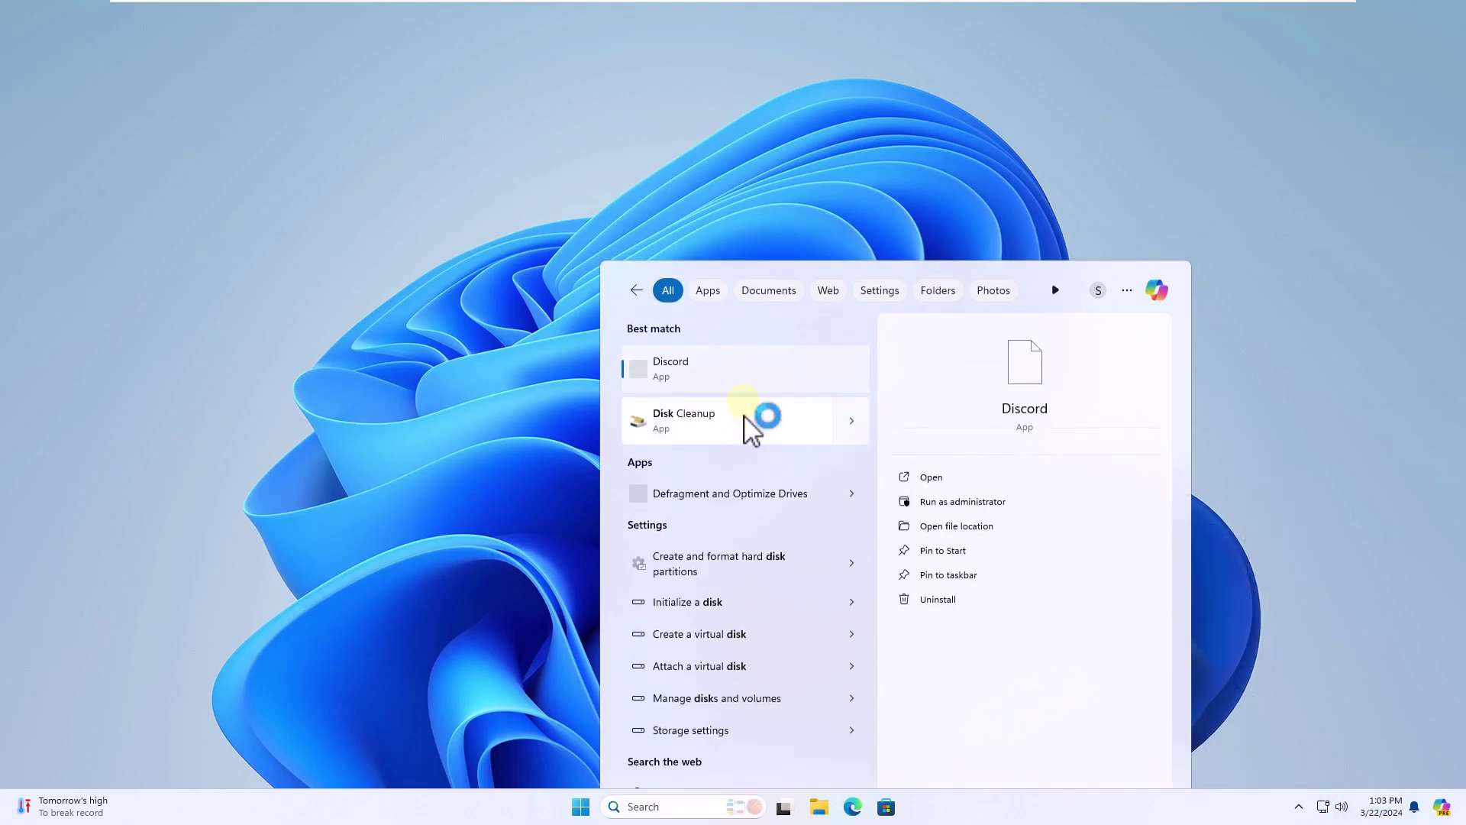
left_click(696, 428)
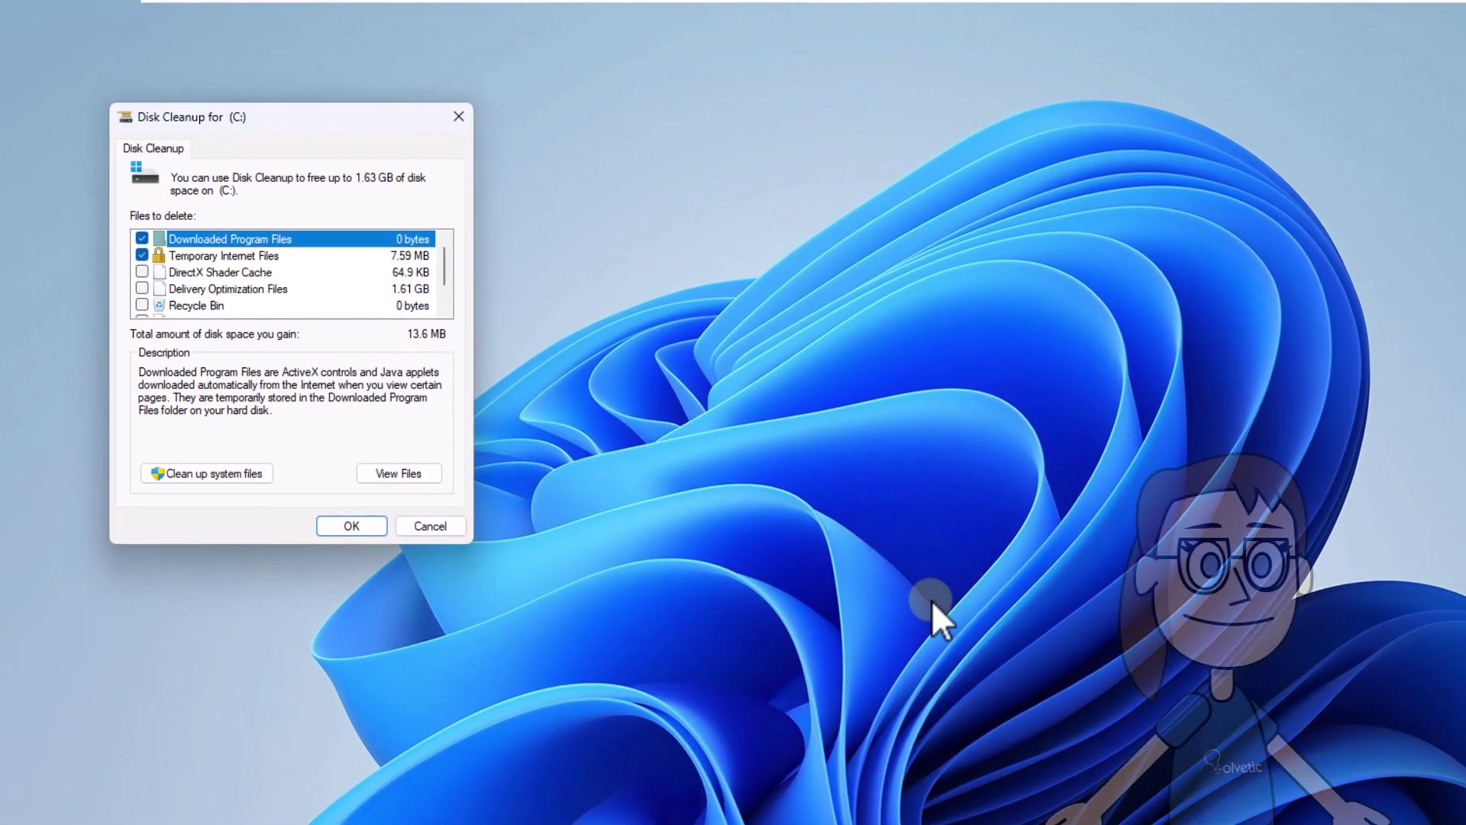
left_click(144, 274)
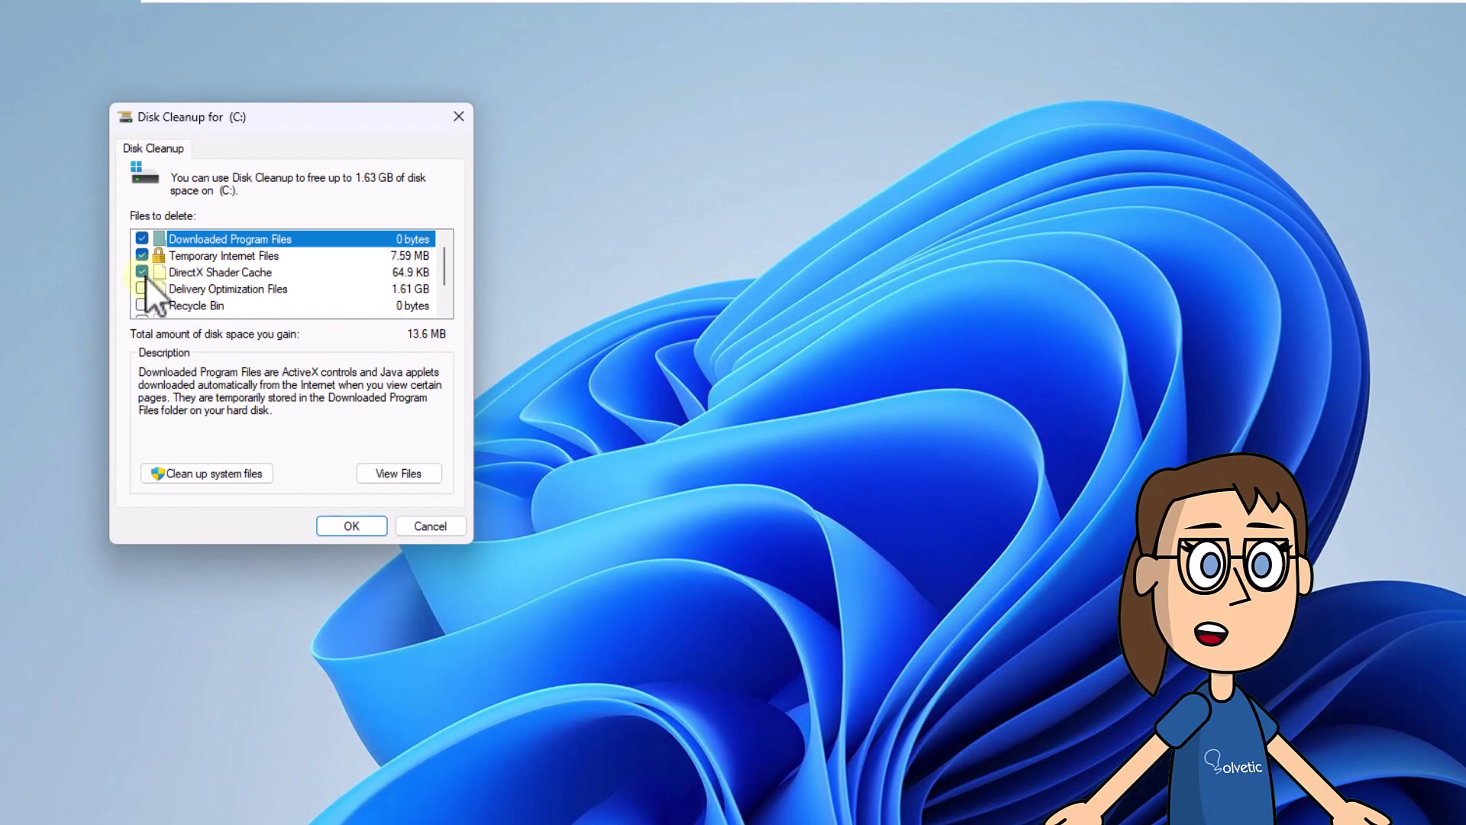
scroll(142, 295, "down", 1)
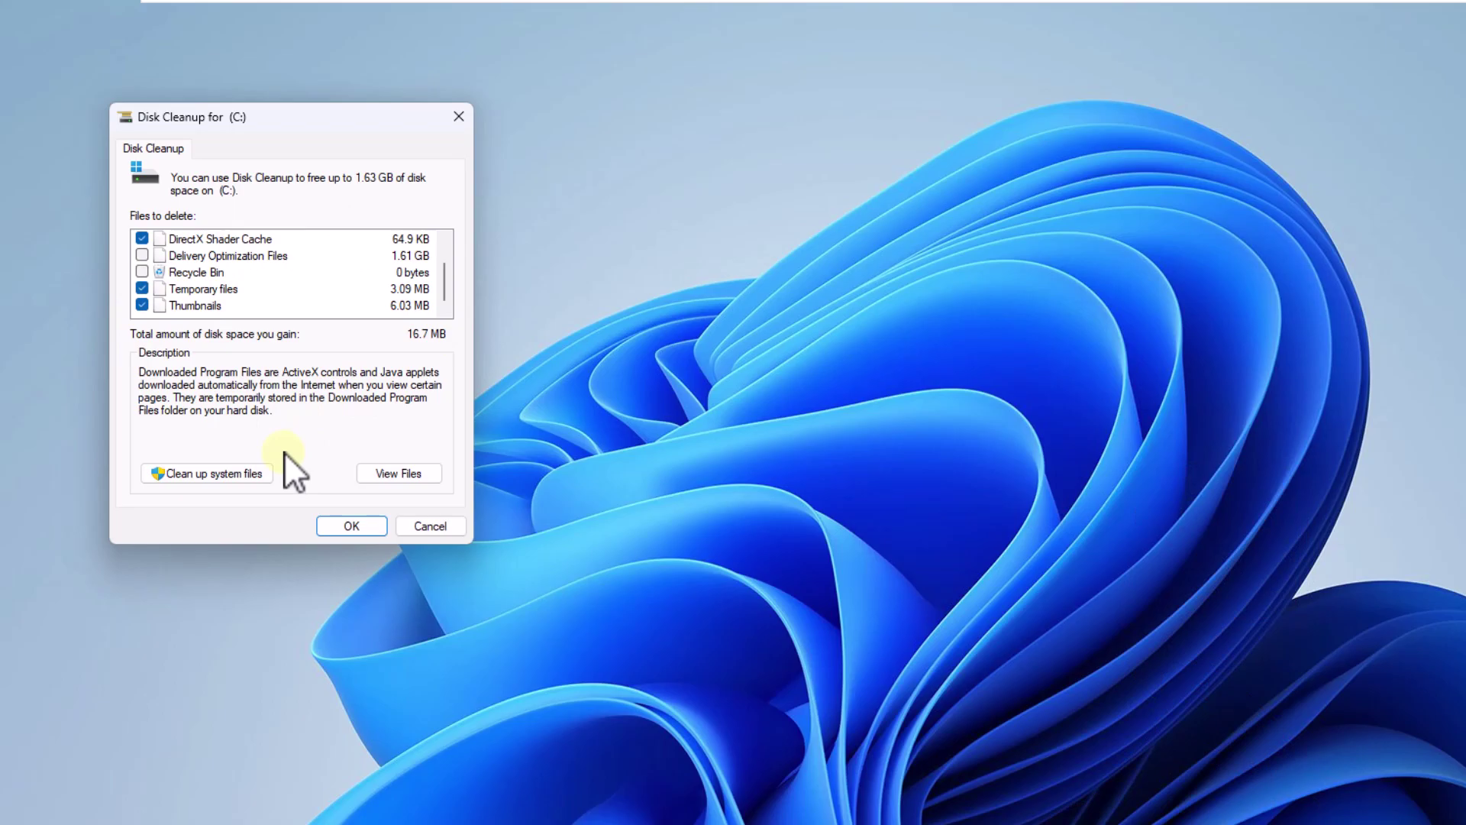
left_click(351, 525)
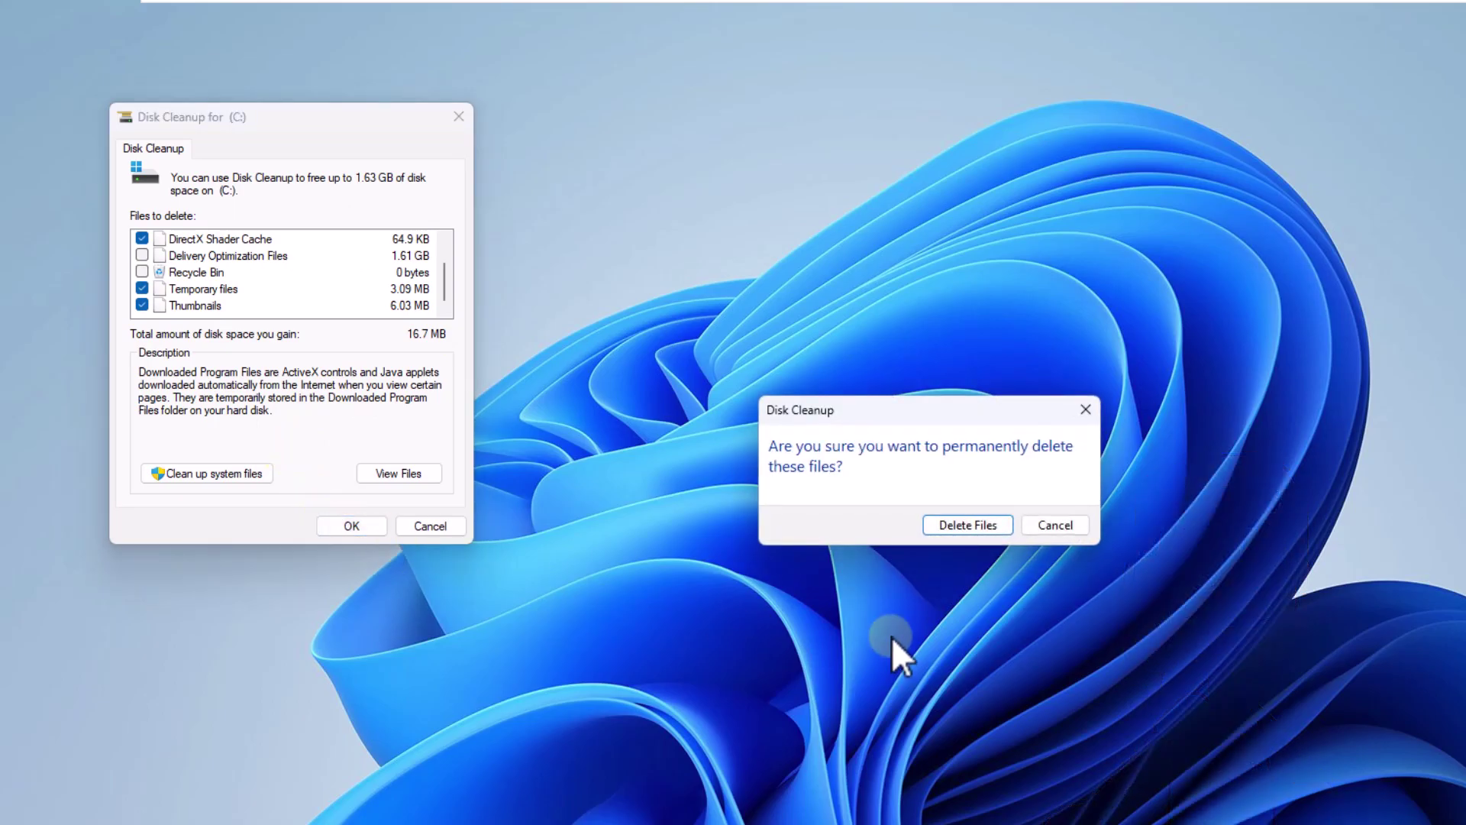
left_click(955, 526)
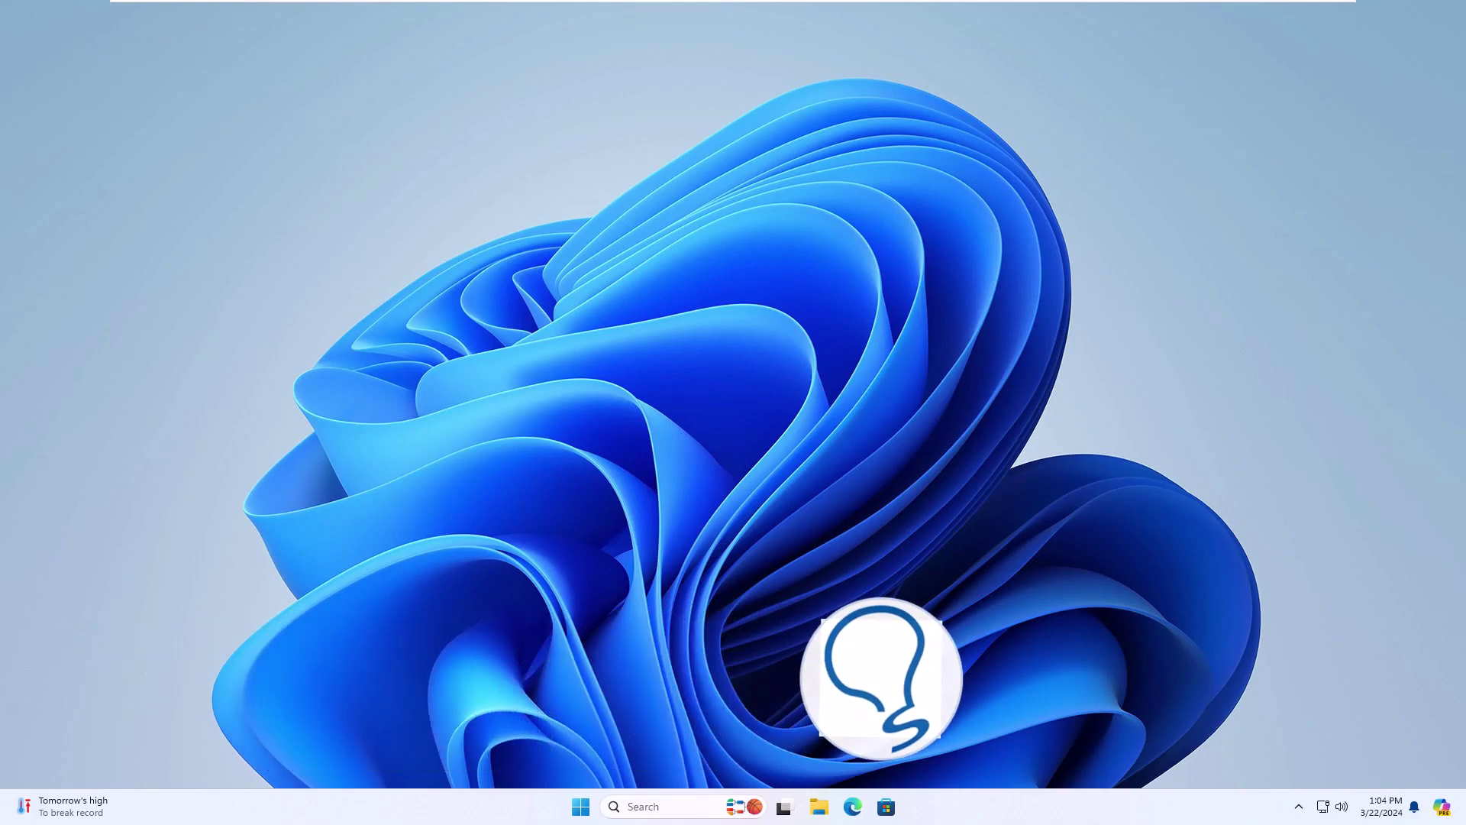
Step: Open the Storage page of the System settings in Windows Settings
left_click(580, 806)
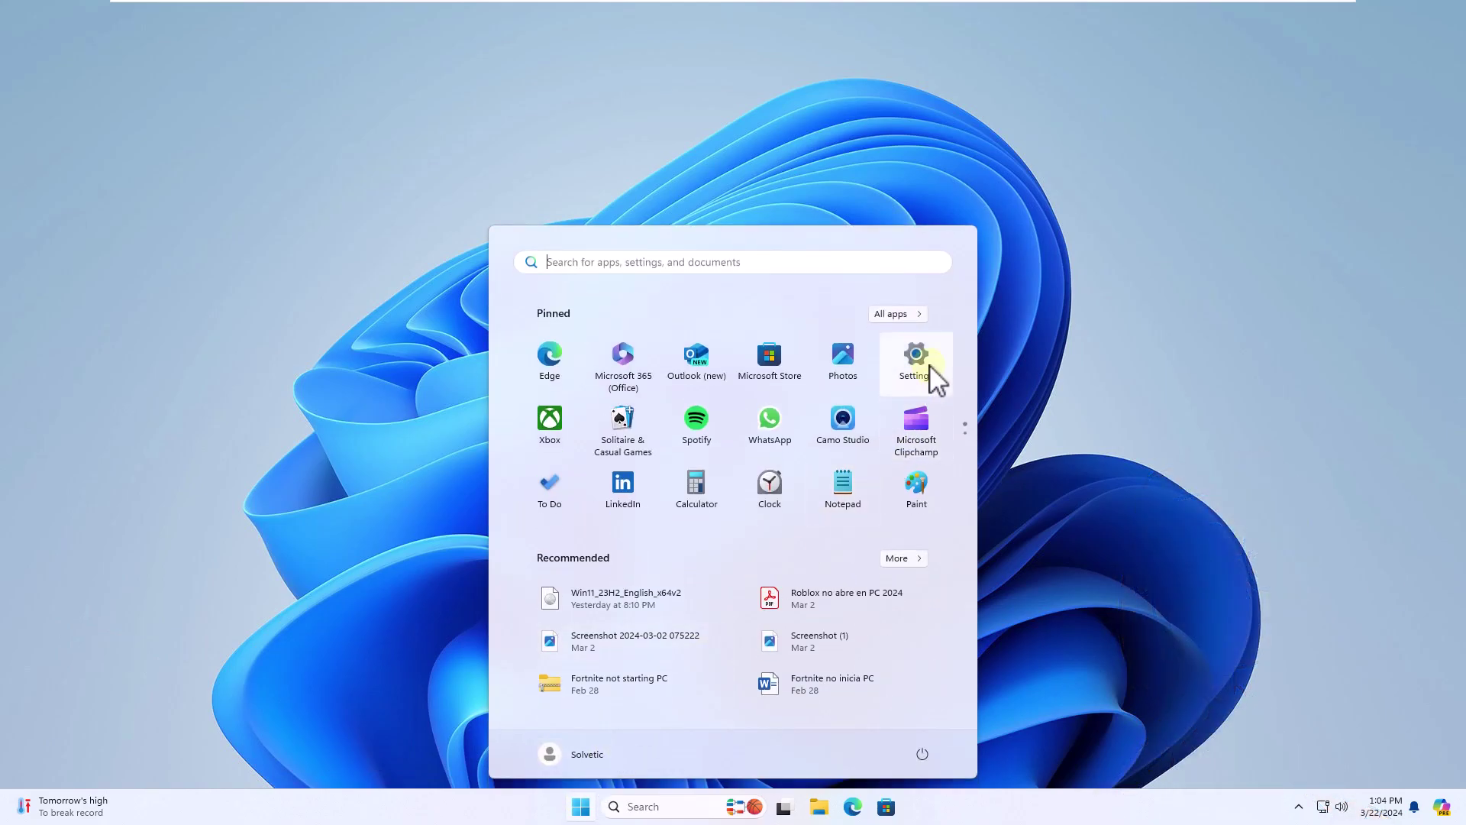
left_click(944, 380)
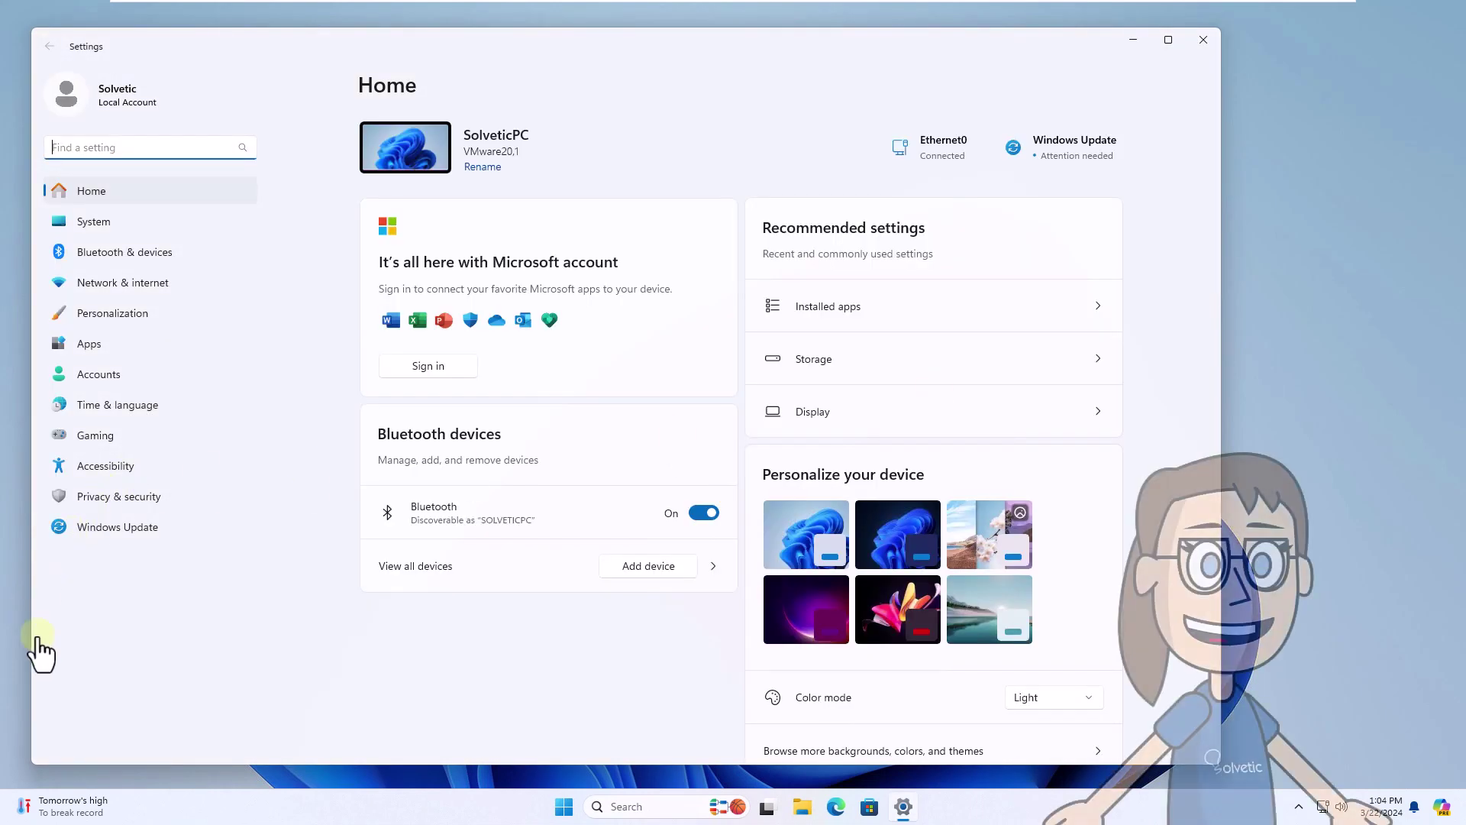
left_click(142, 229)
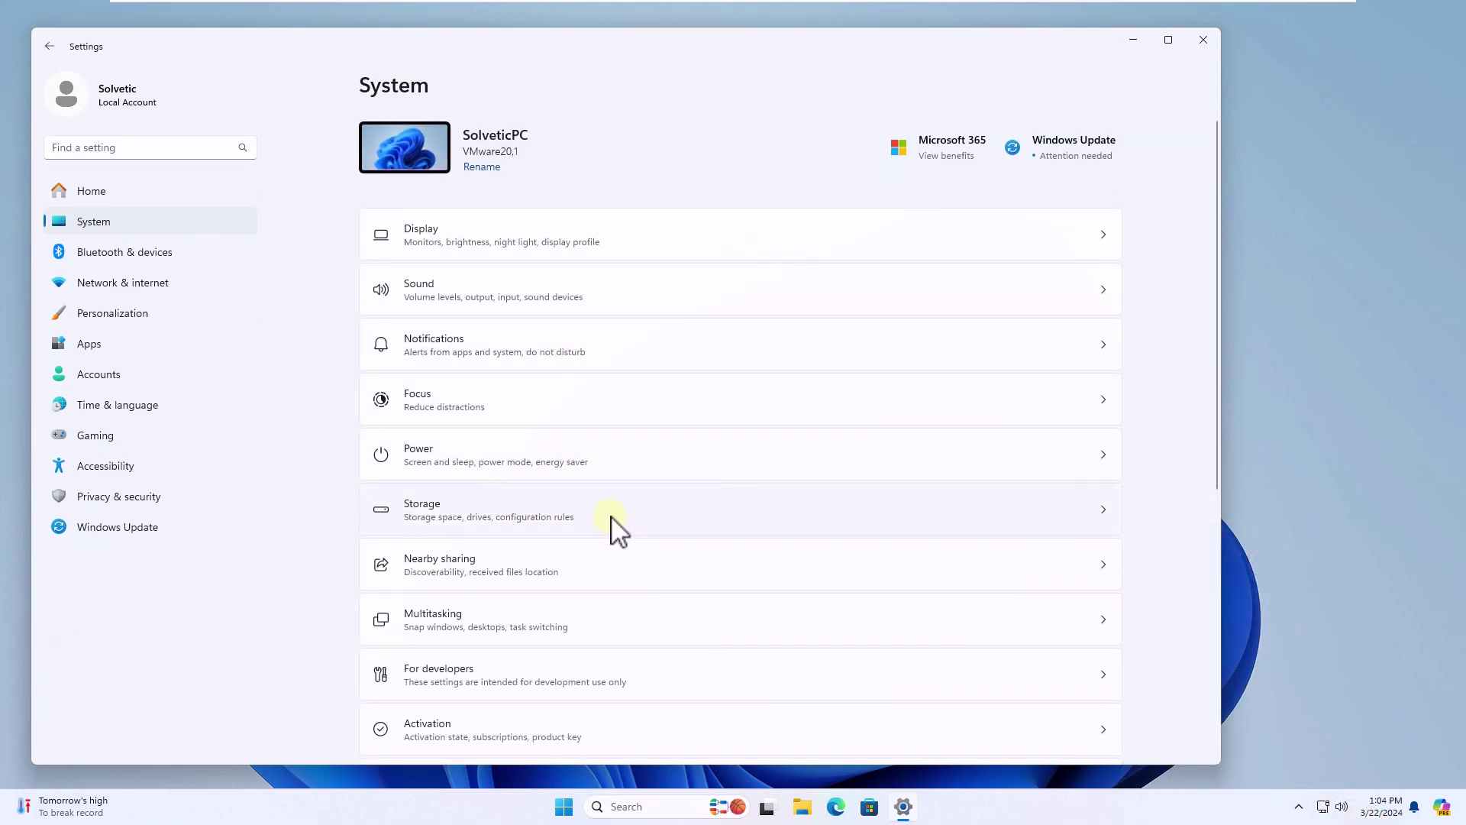
left_click(612, 519)
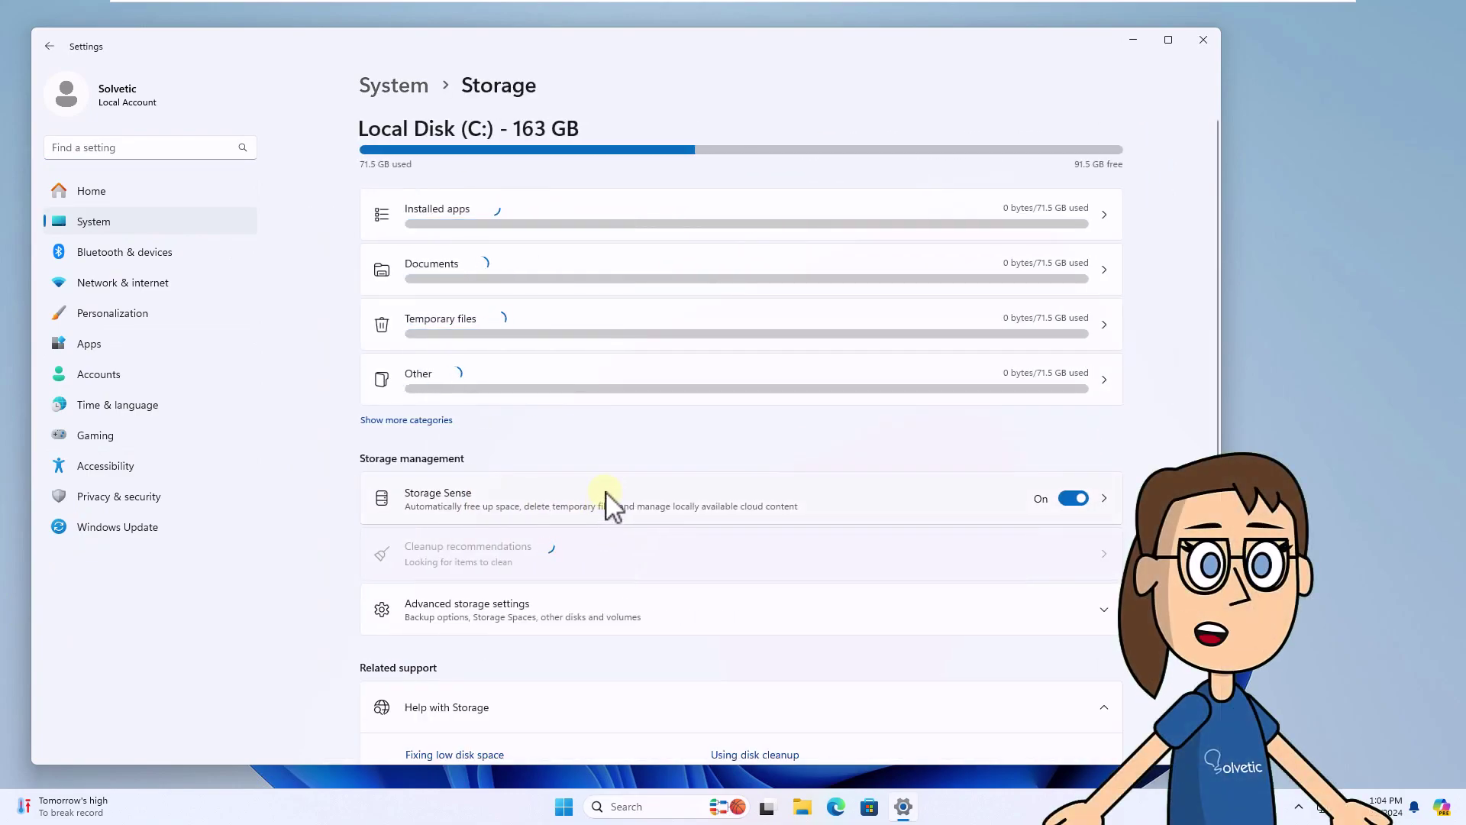
Step: In Storage Sense, schedule cleanup to run every month and delete recycle bin files after 30 days (default)
left_click(984, 514)
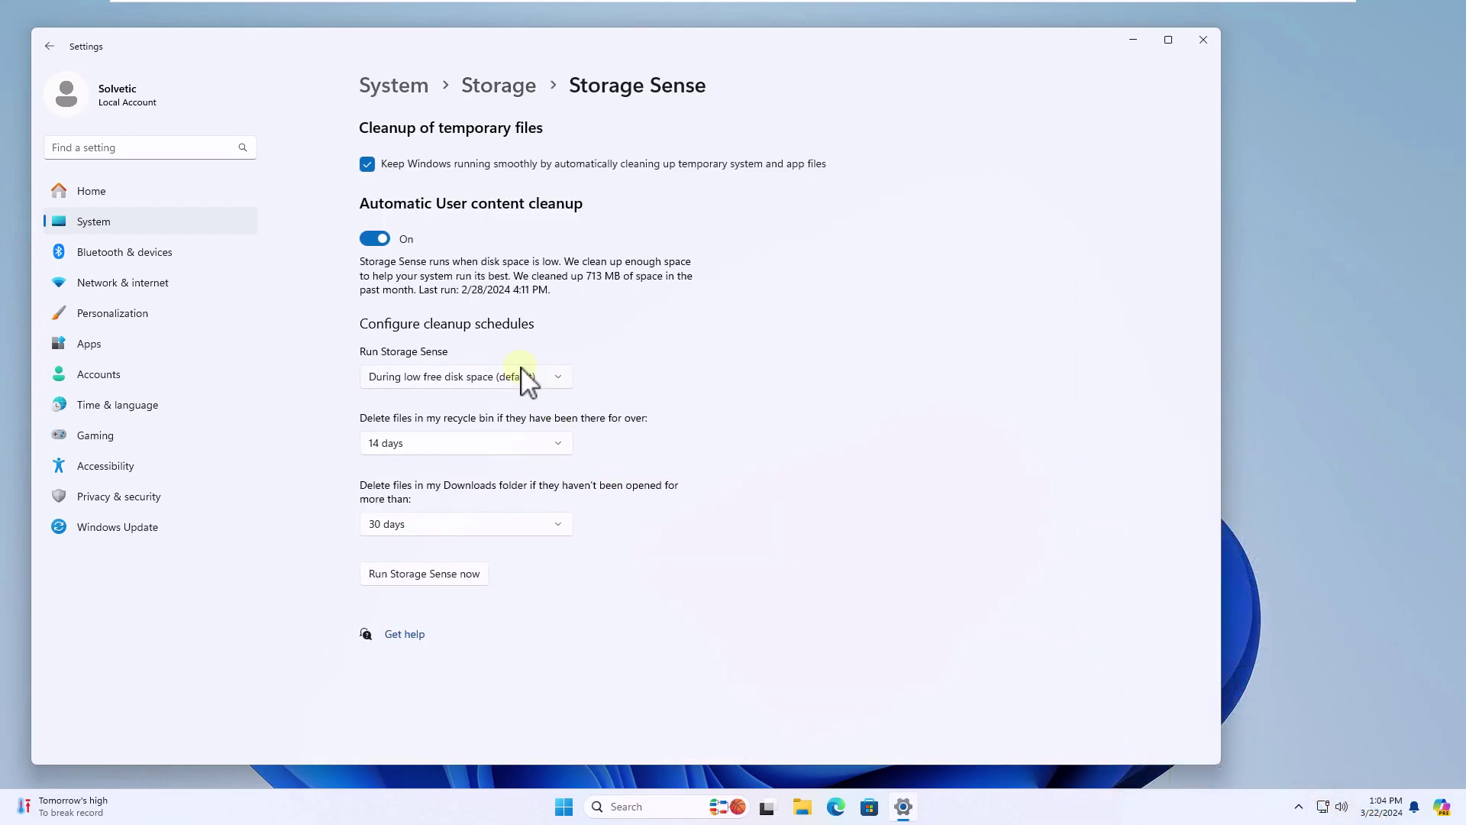
left_click(376, 243)
left_click(364, 251)
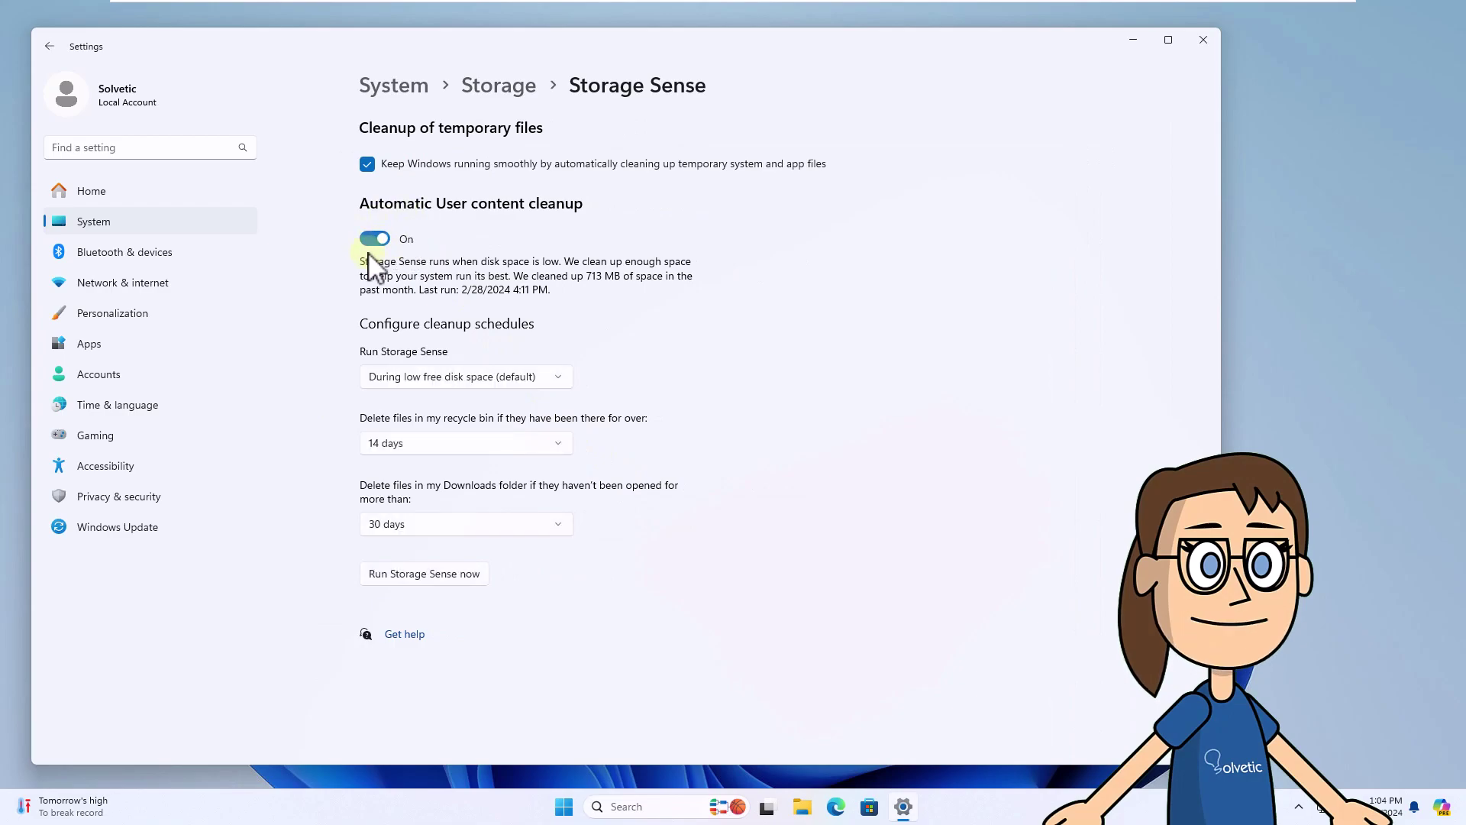
left_click(556, 379)
left_click(540, 357)
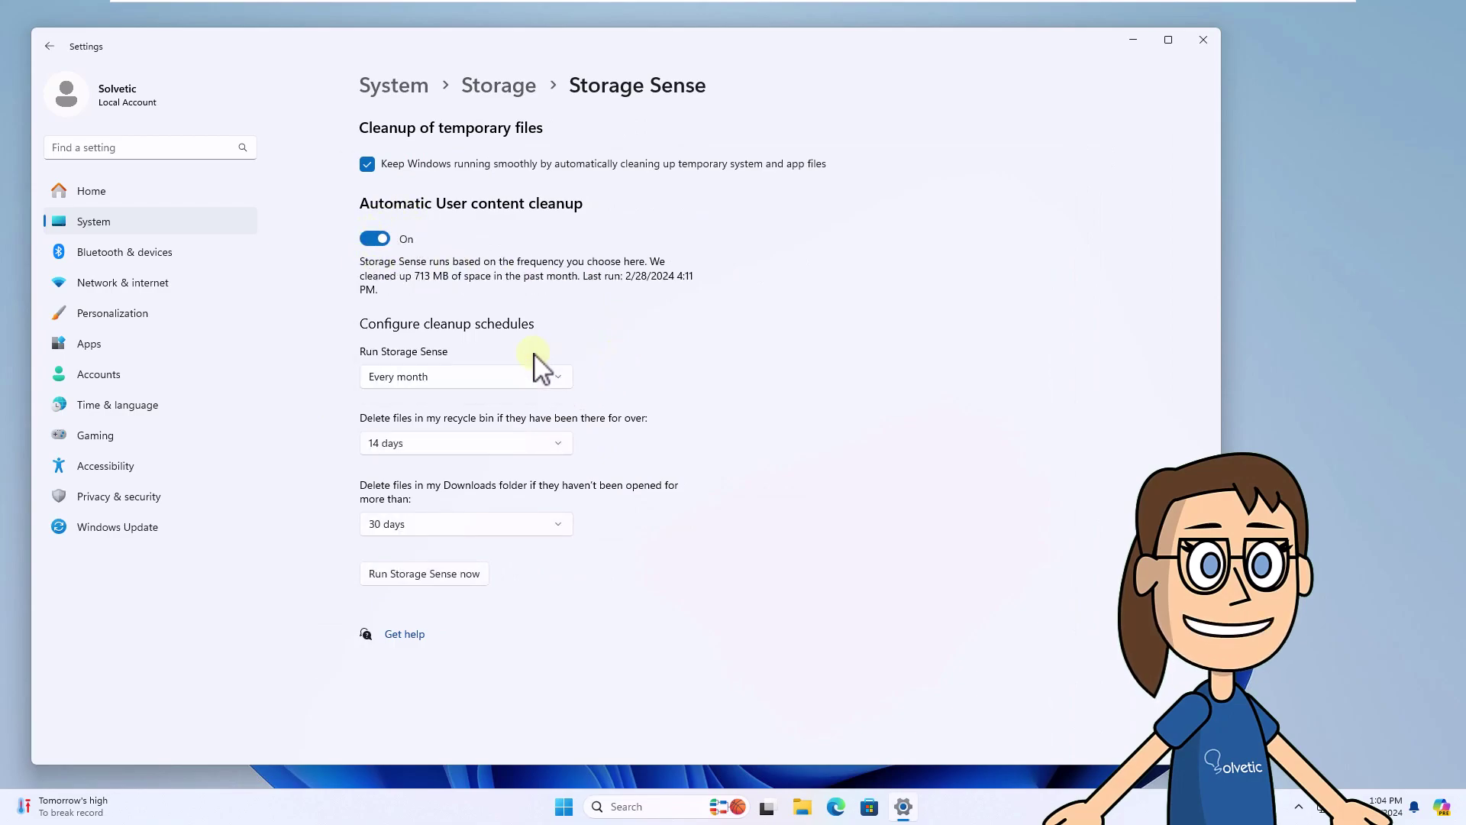
left_click(540, 449)
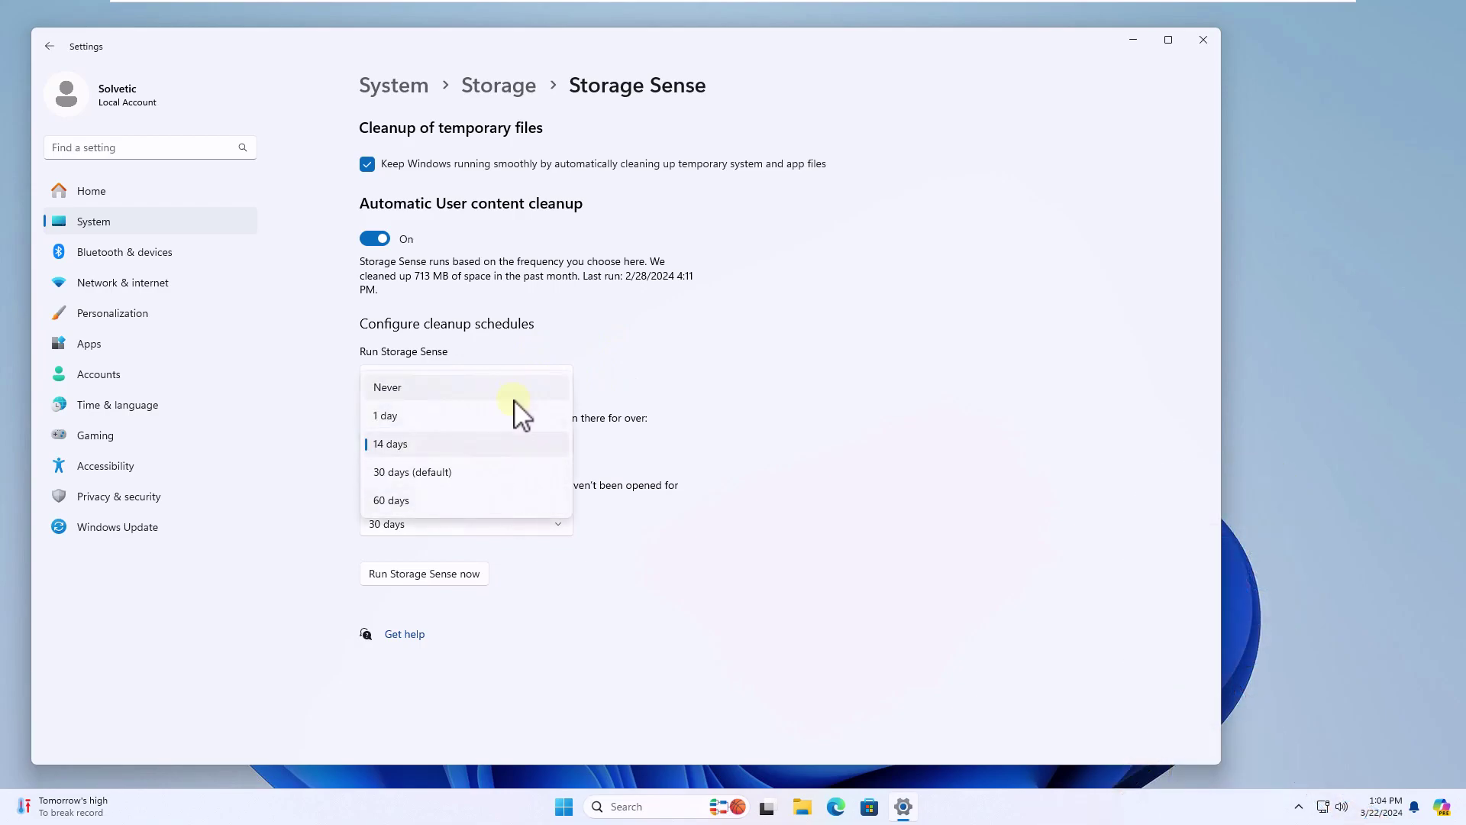
left_click(510, 474)
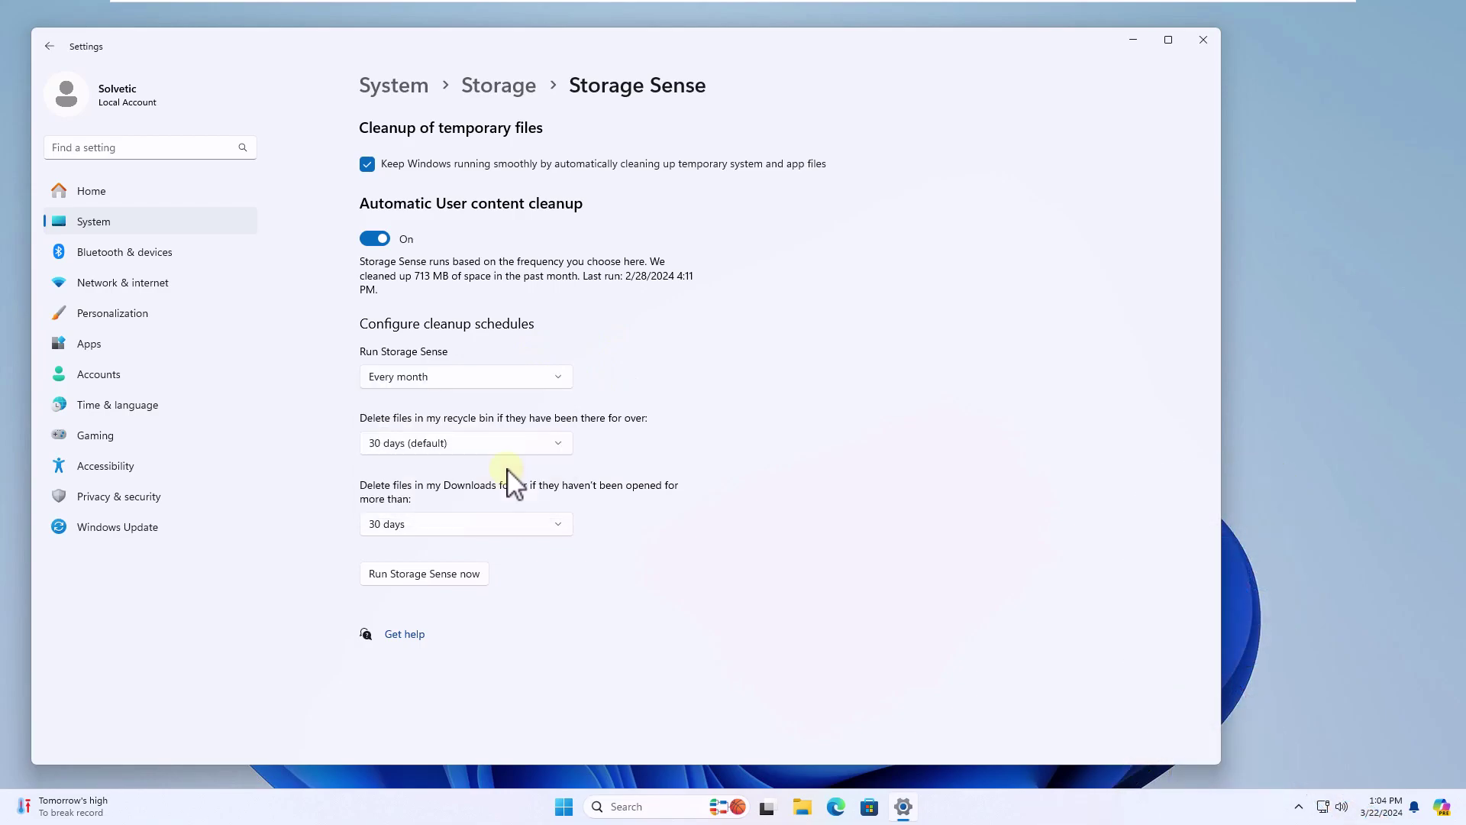
Step: Set Storage Sense to delete unopened Downloads files after 14 days, run it immediately, and close Settings
left_click(419, 529)
left_click(441, 498)
left_click(433, 576)
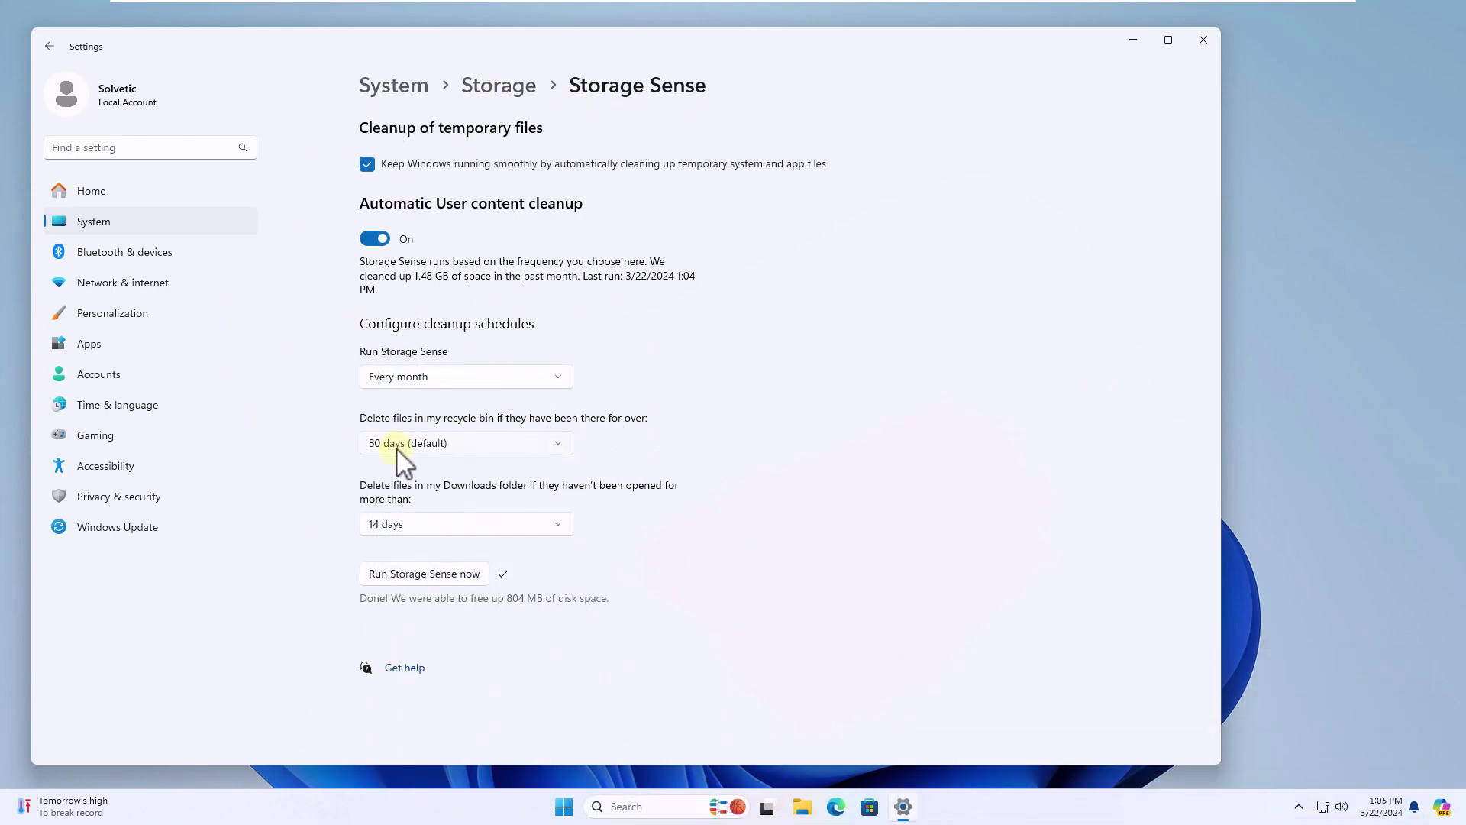
left_click(1198, 48)
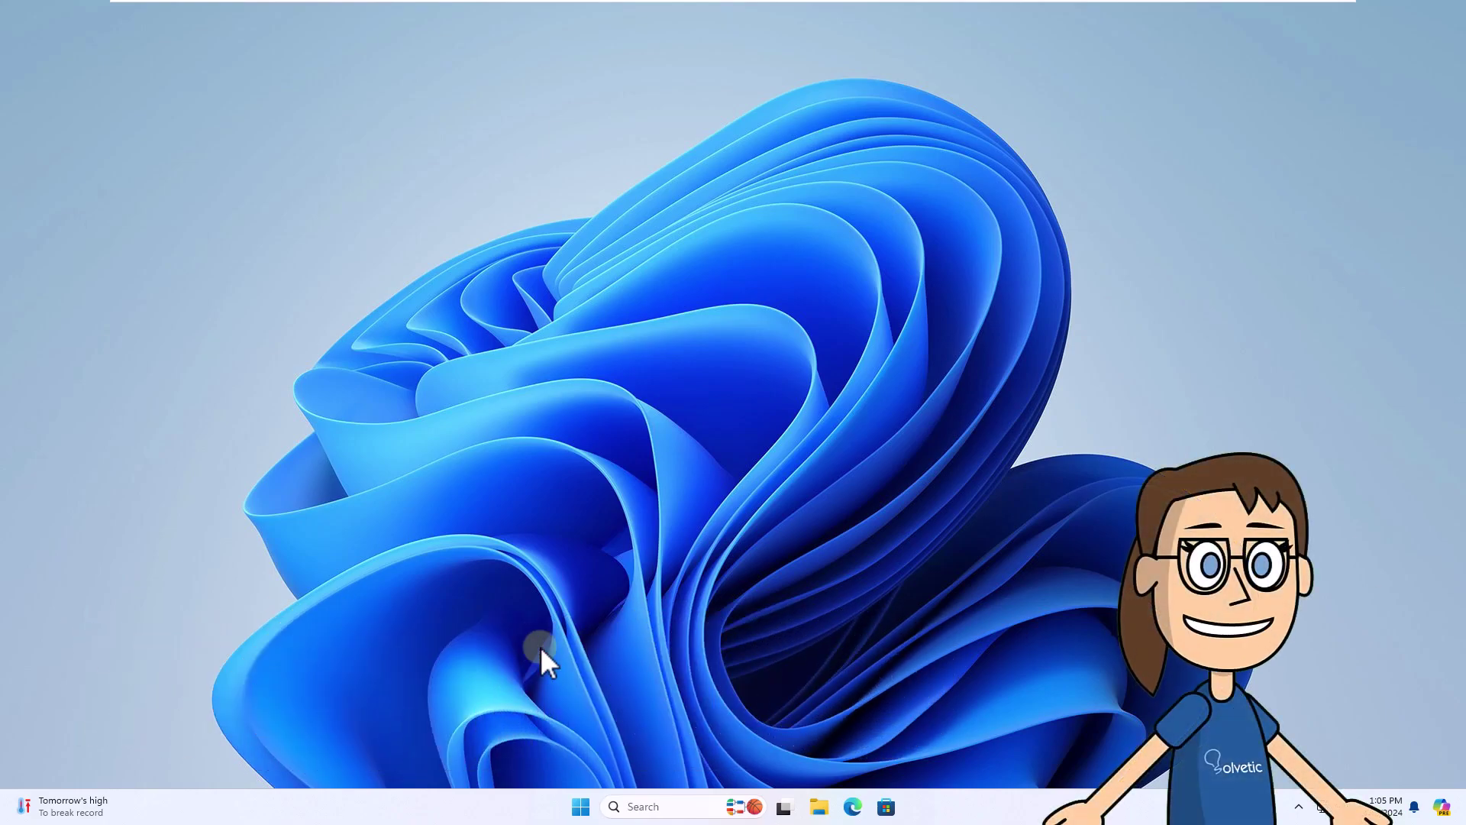
Step: Open the Windows Temp folder by running the command temp from the Run dialog
right_click(581, 807)
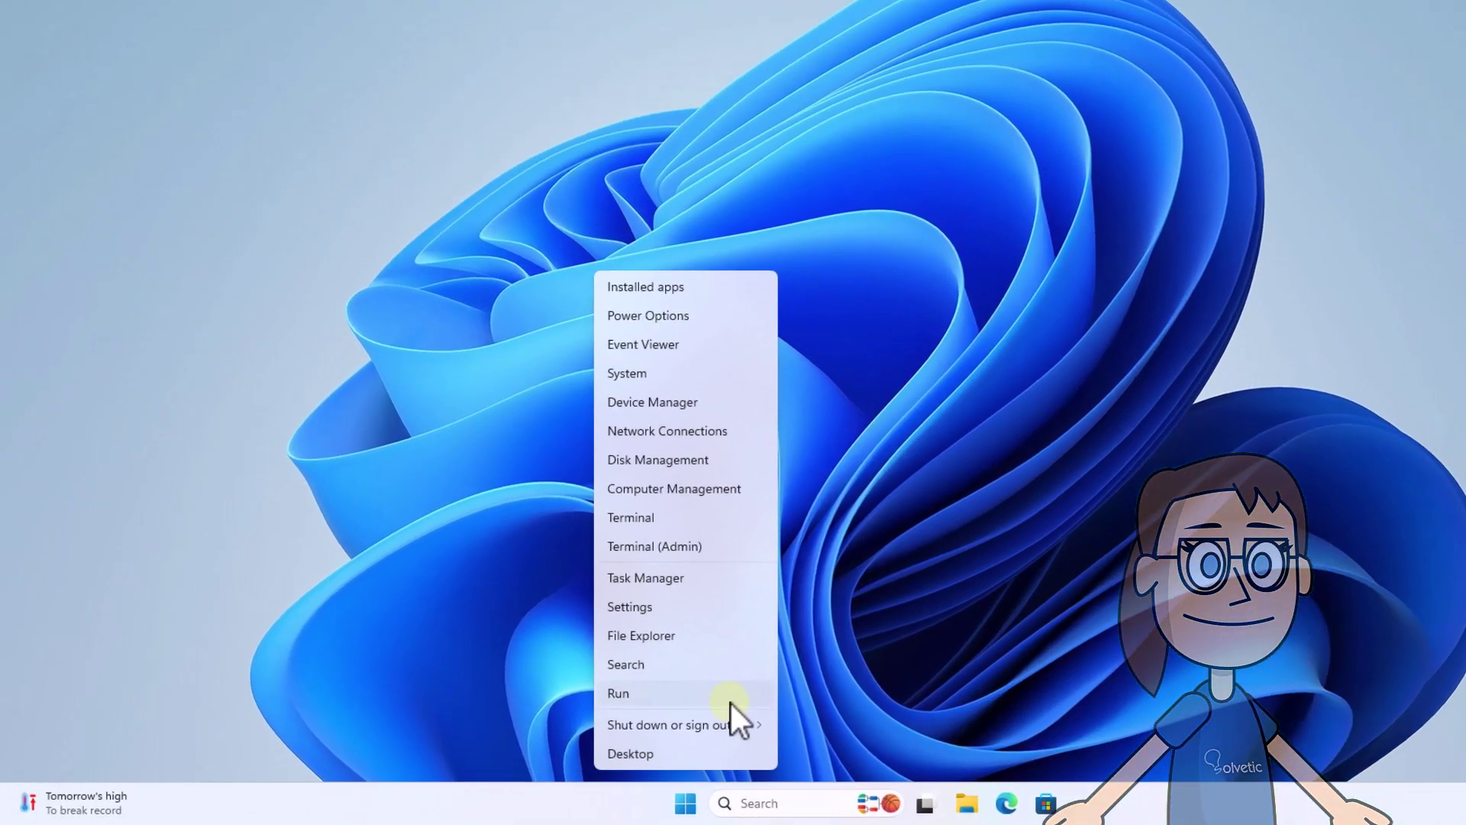
left_click(730, 695)
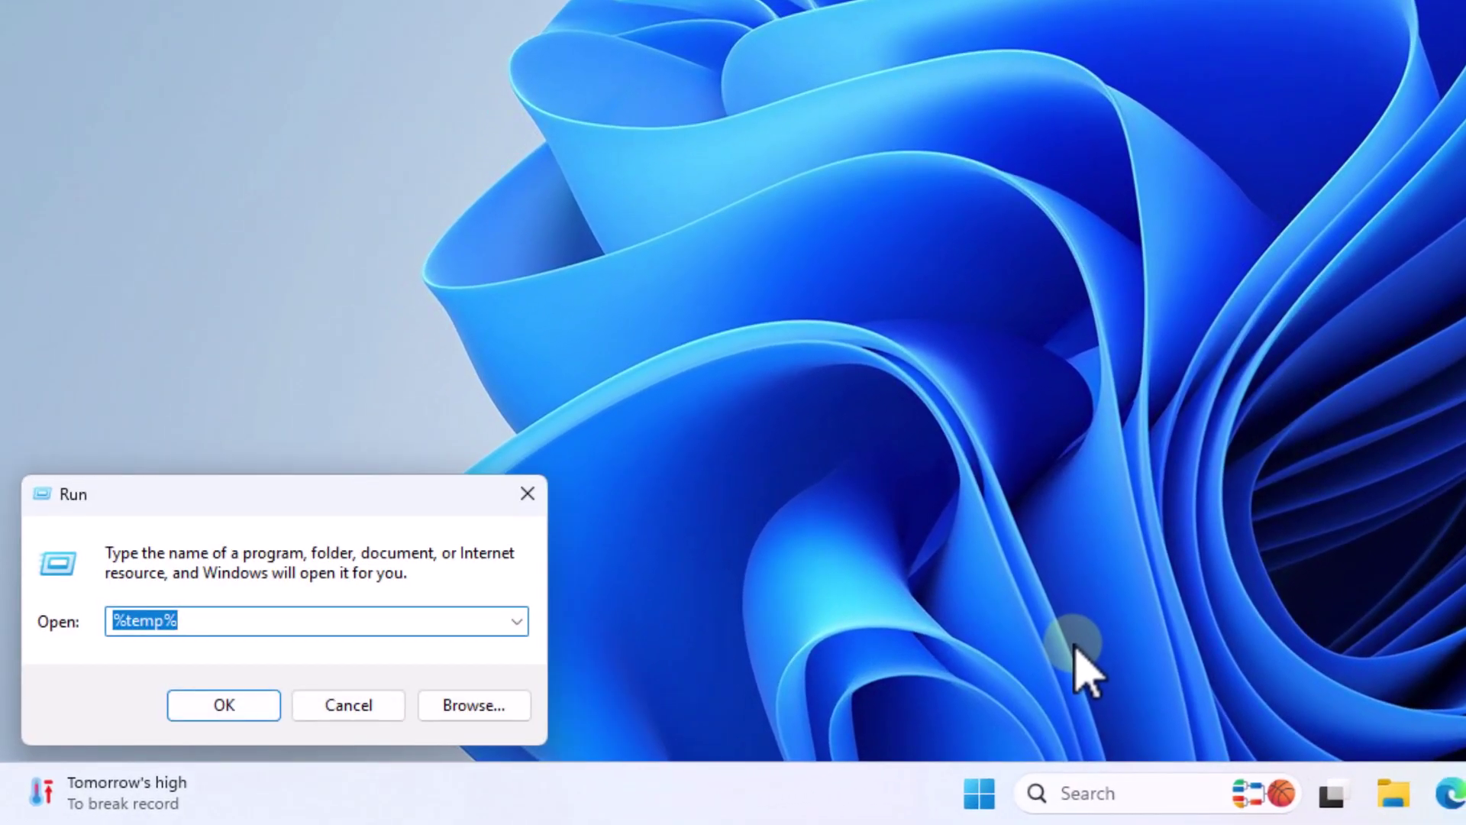
type("temp")
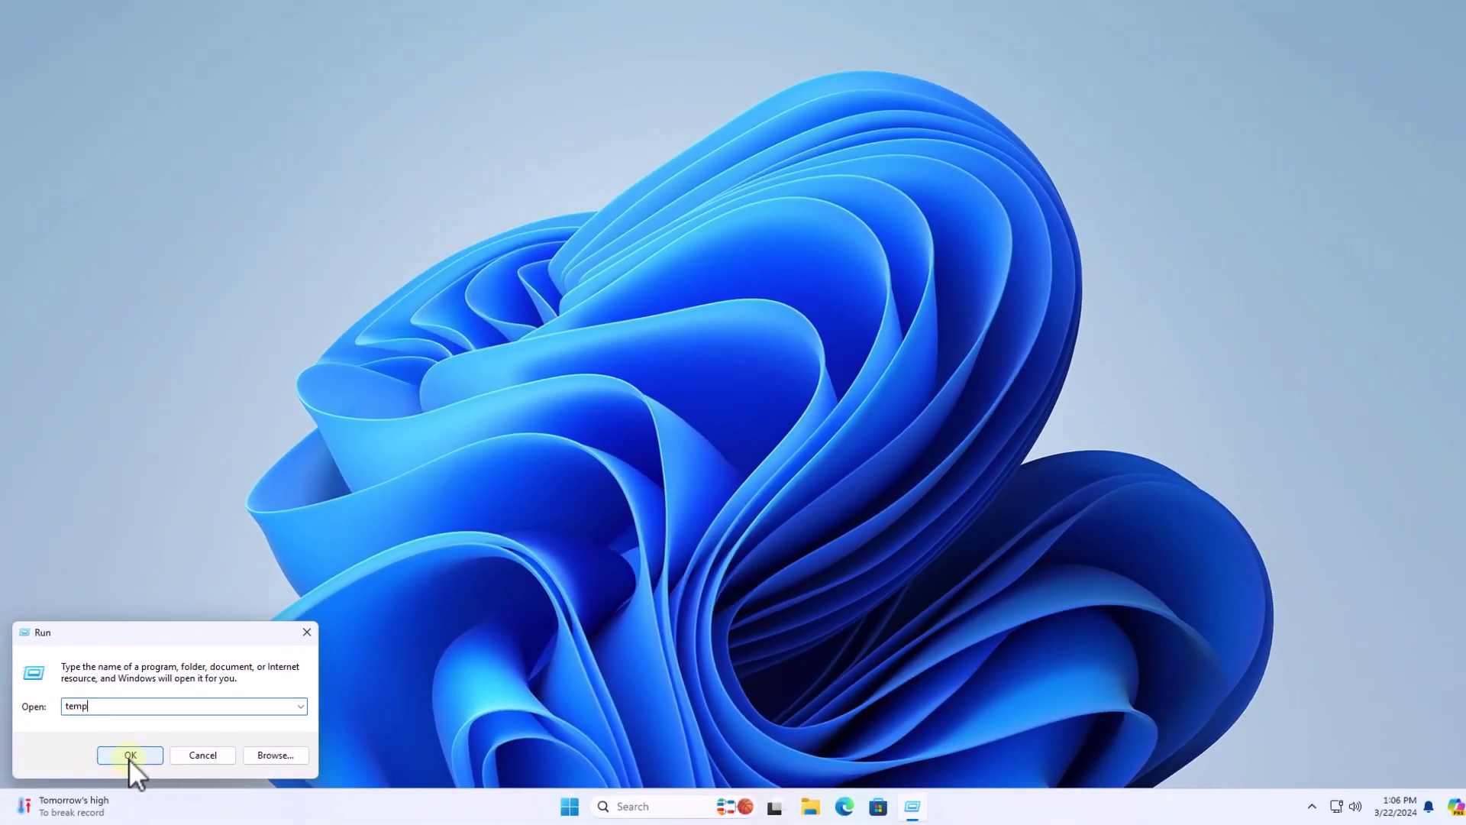
left_click(191, 723)
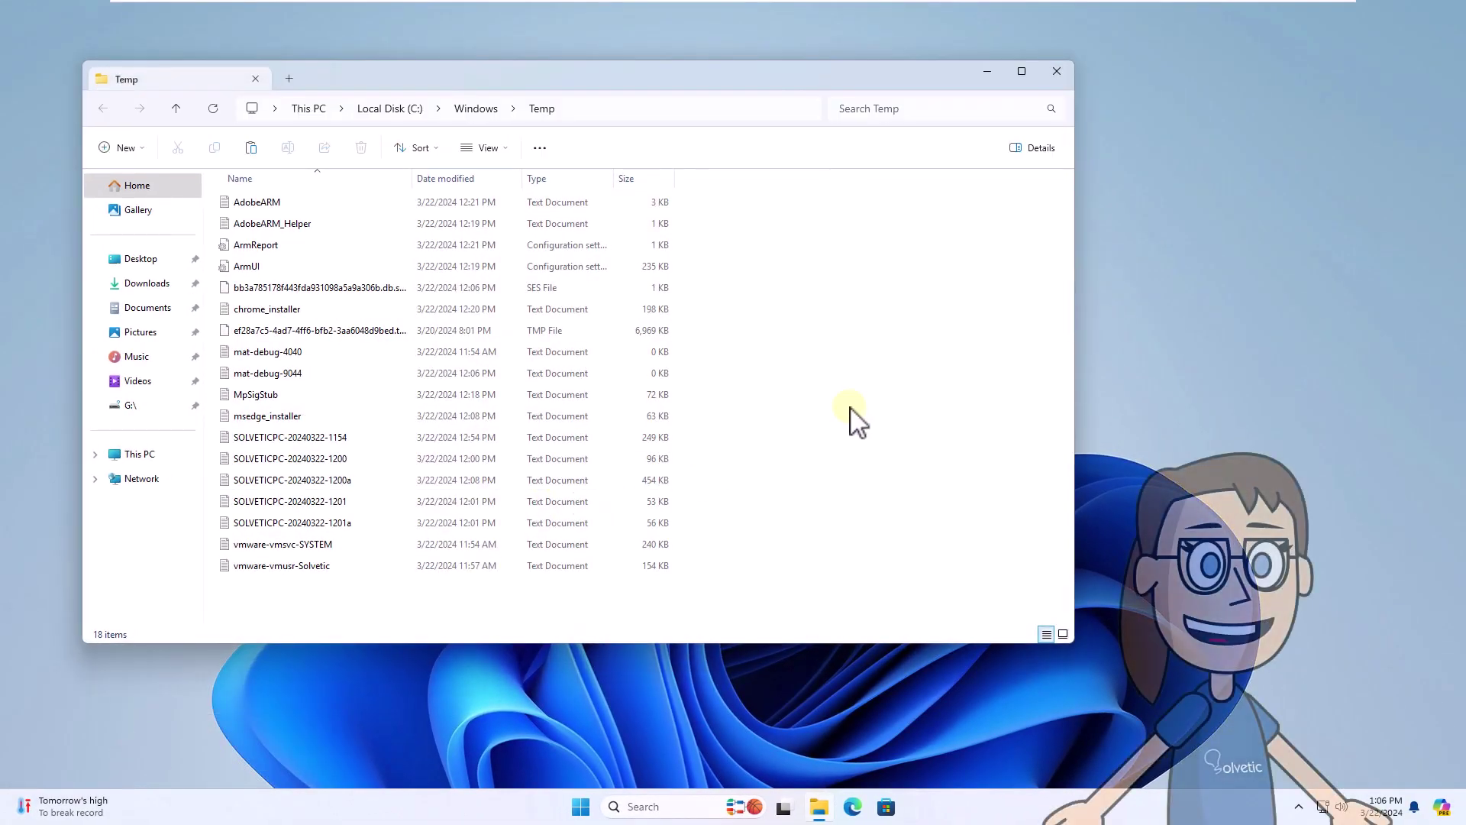
Step: Delete all files in the Temp folder, skipping every file in use, and close the folder window
key("ctrl+a")
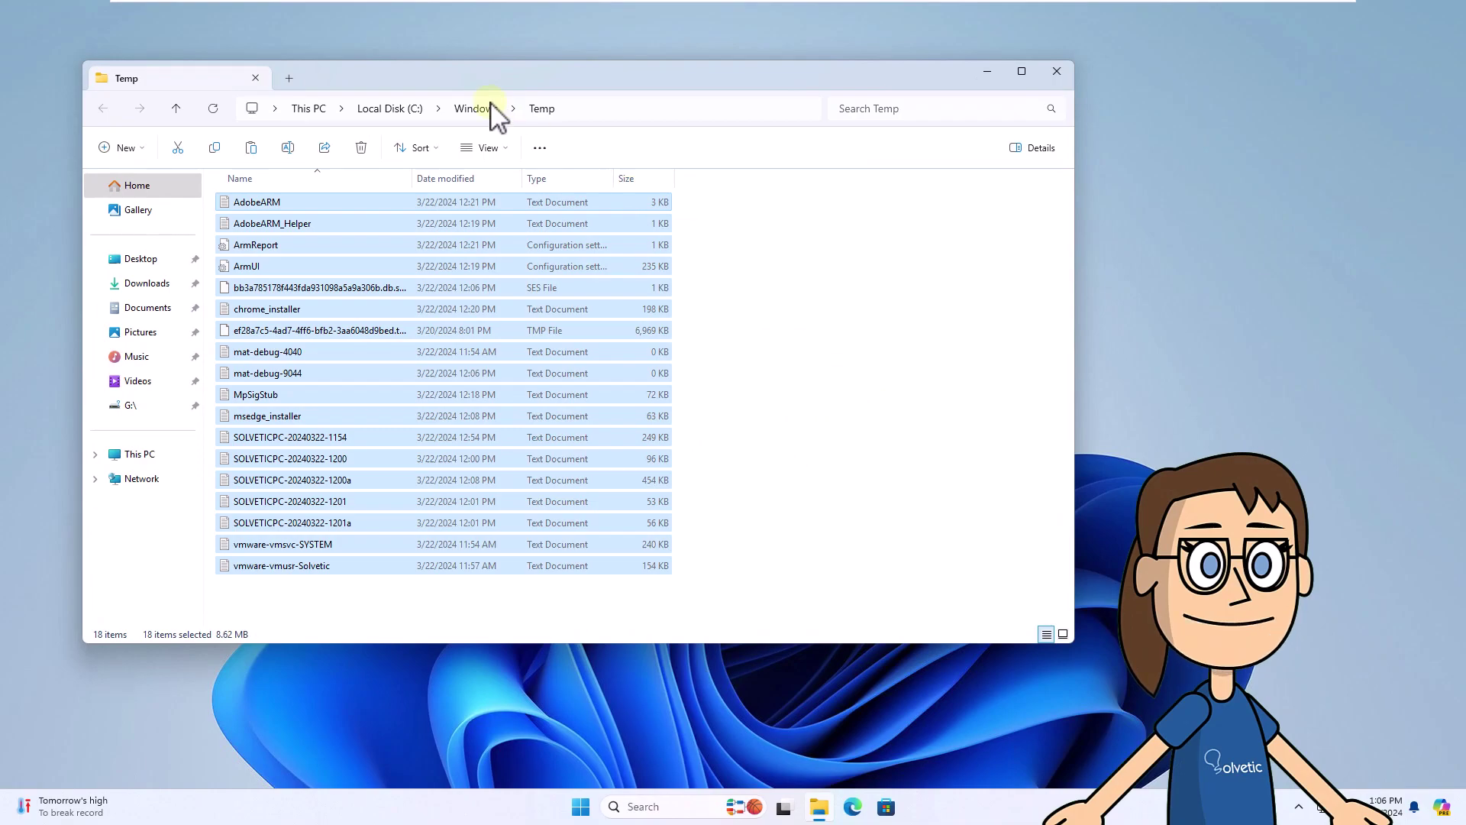
left_click(362, 147)
left_click(603, 339)
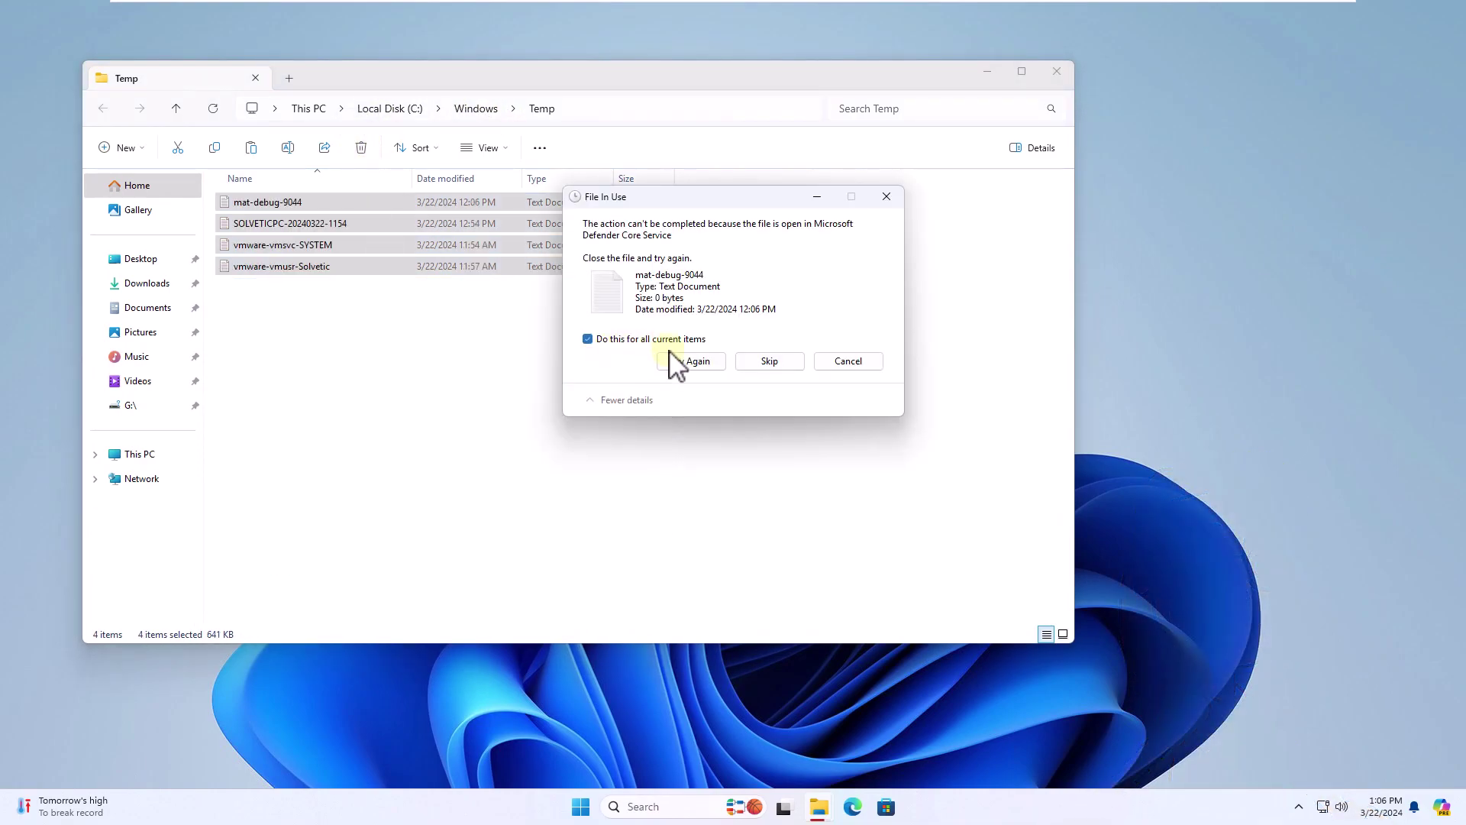
left_click(769, 361)
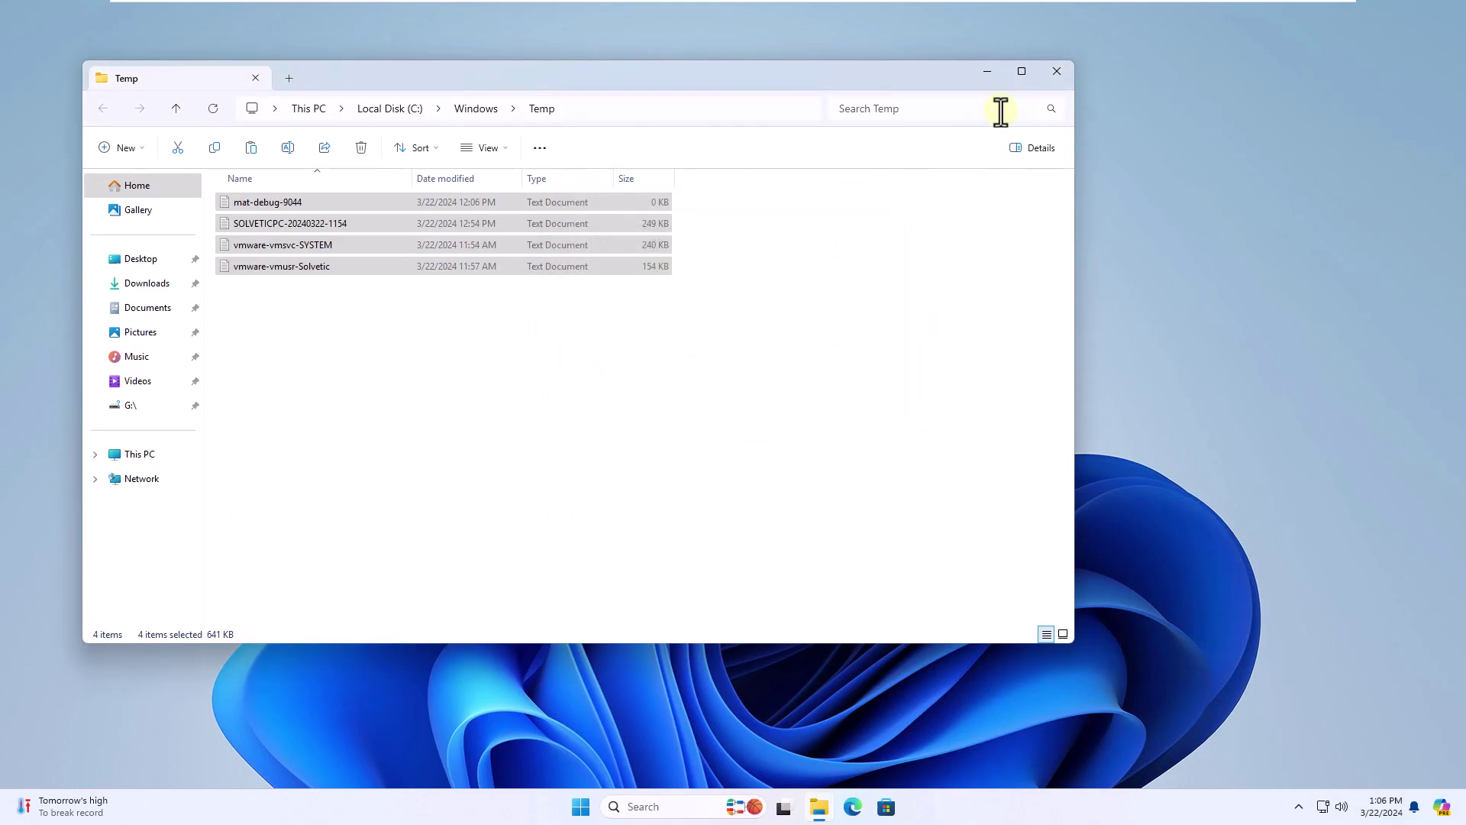
left_click(1052, 73)
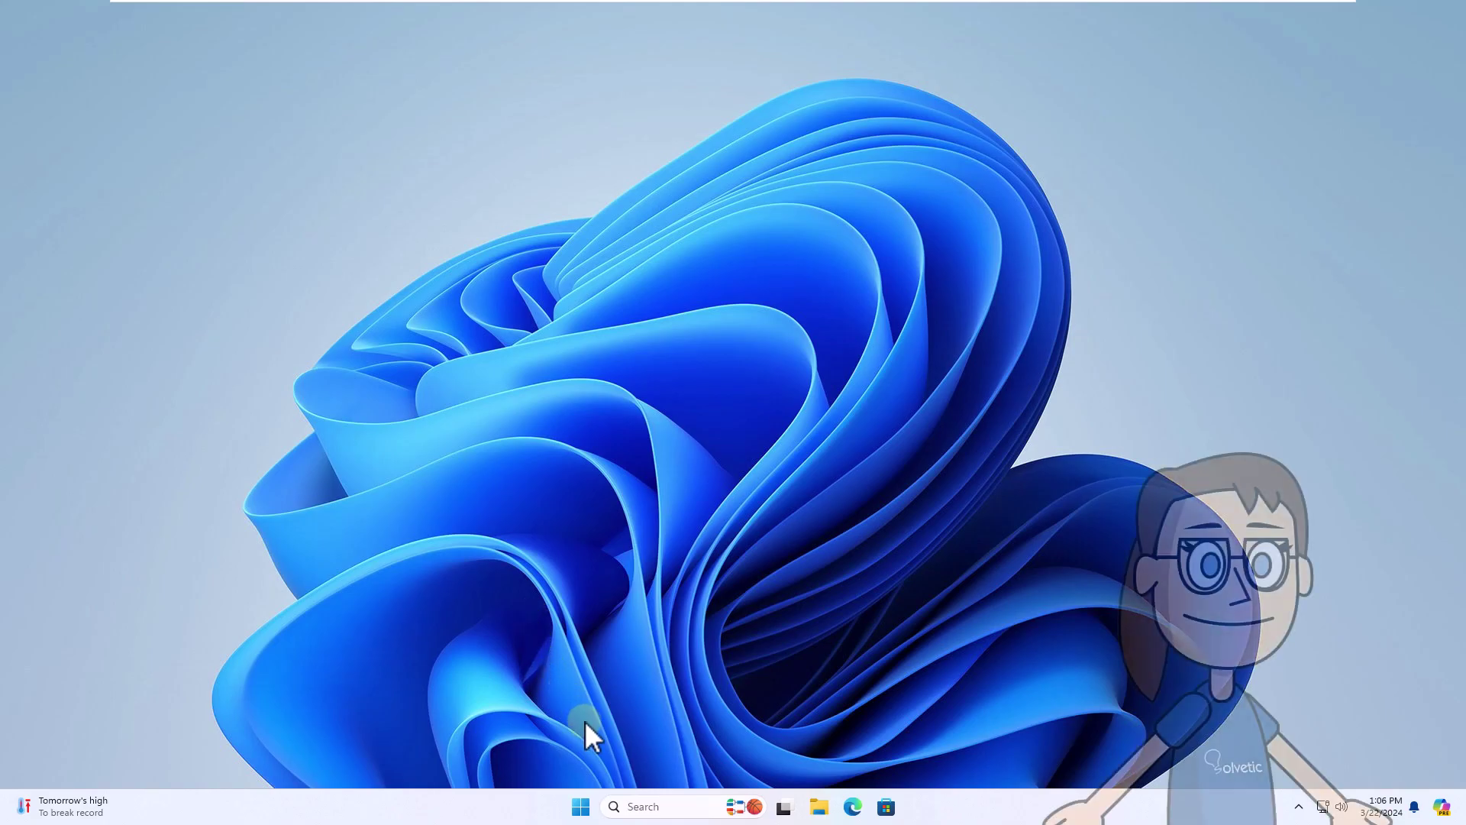
Step: Open the Windows Prefetch folder by running the command prefetch from the Run dialog
right_click(579, 803)
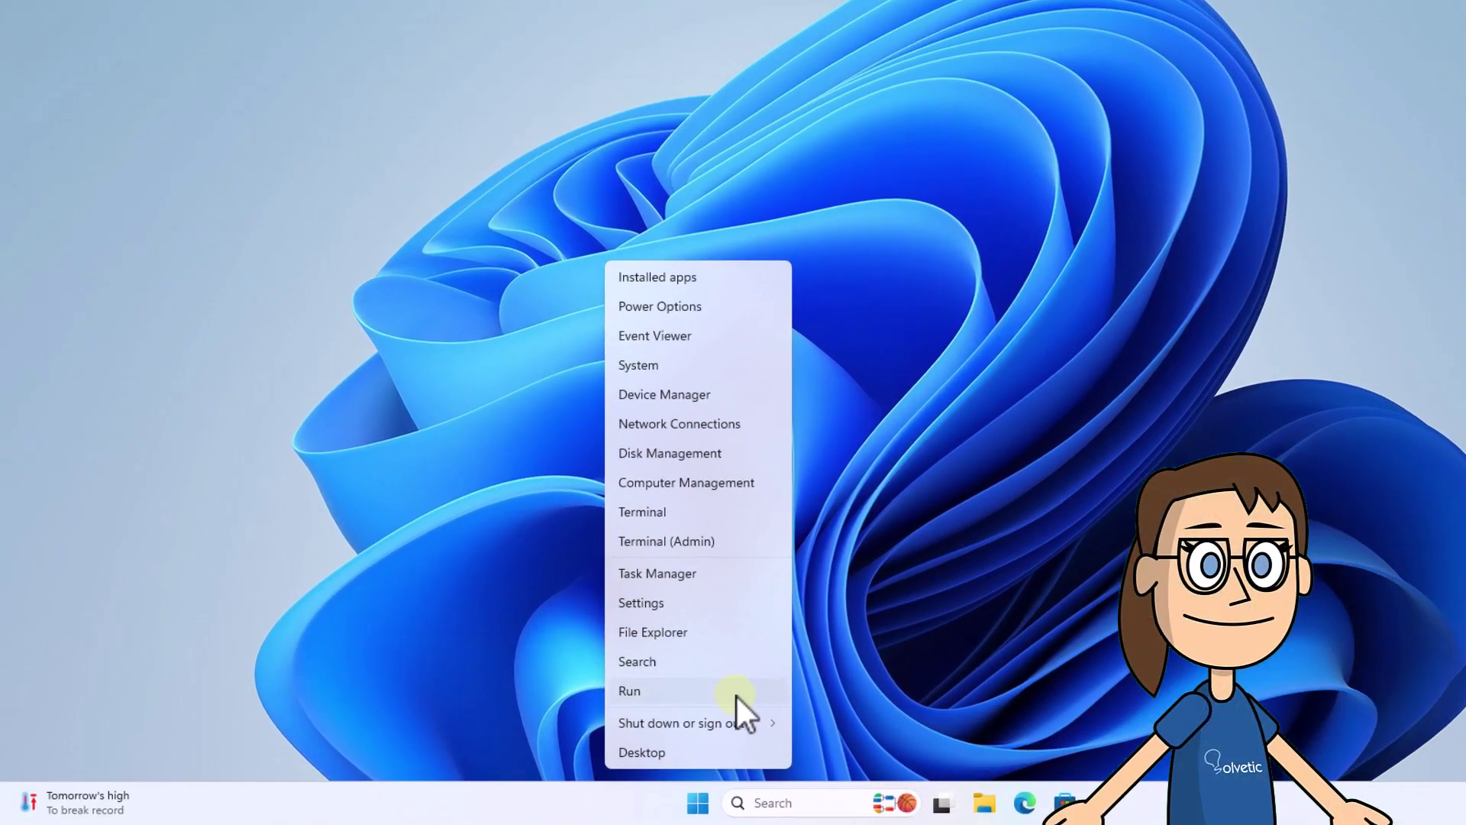
left_click(736, 693)
type("pre")
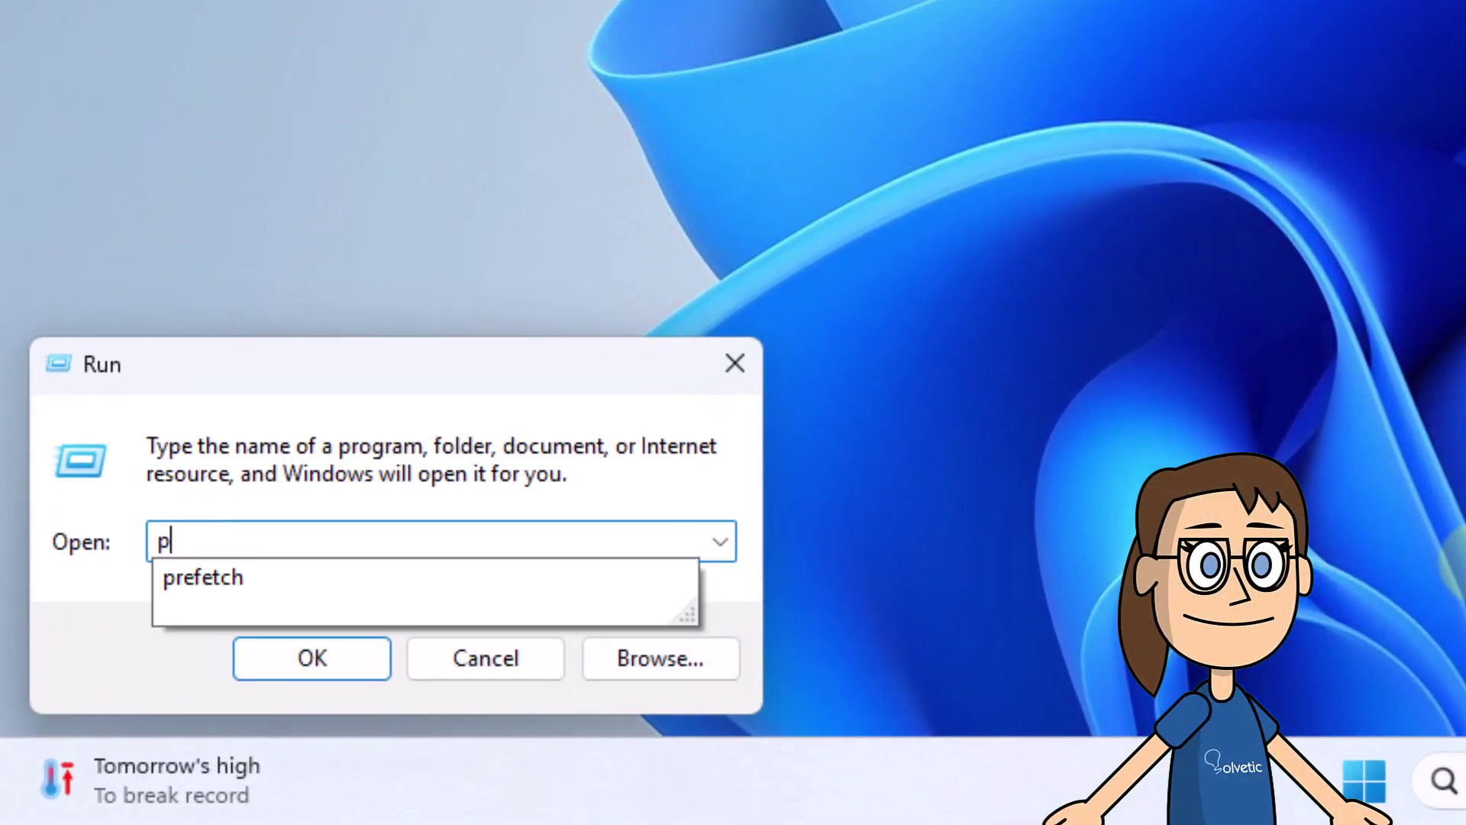
type("fetch")
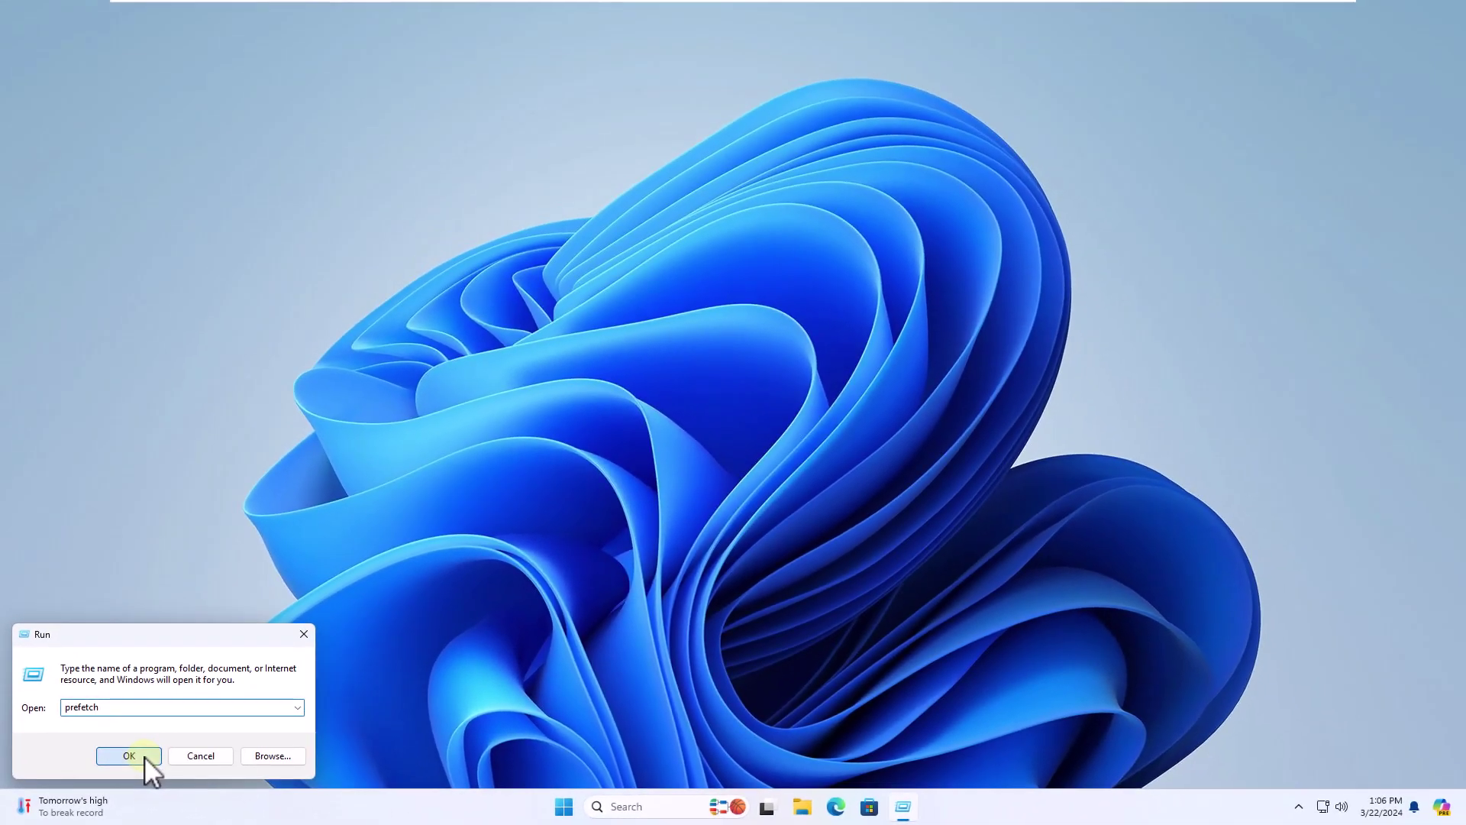
left_click(309, 661)
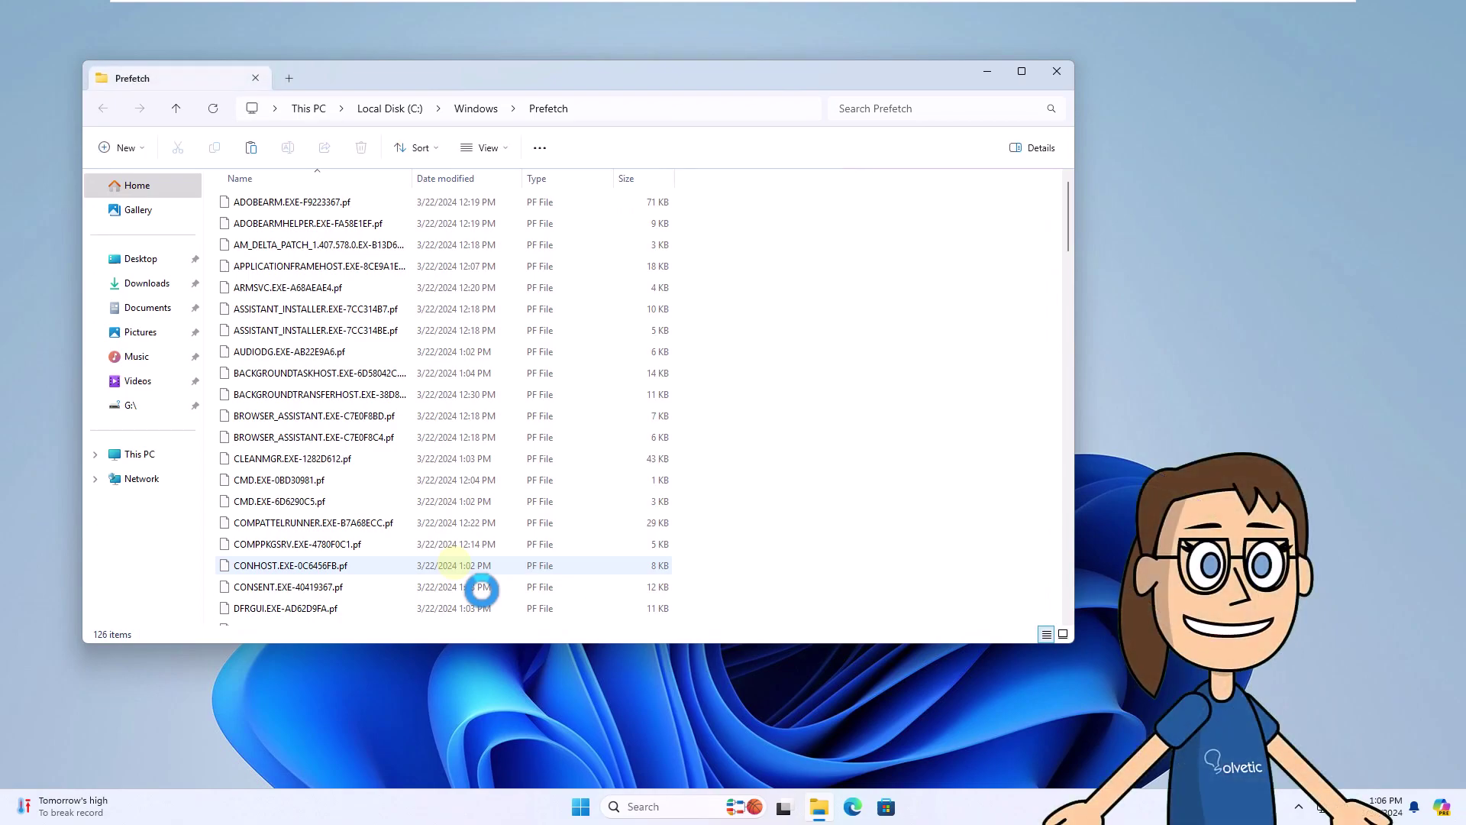
Step: Delete all files in the Prefetch folder, skipping any file in use, and close the folder window
key("ctrl+a")
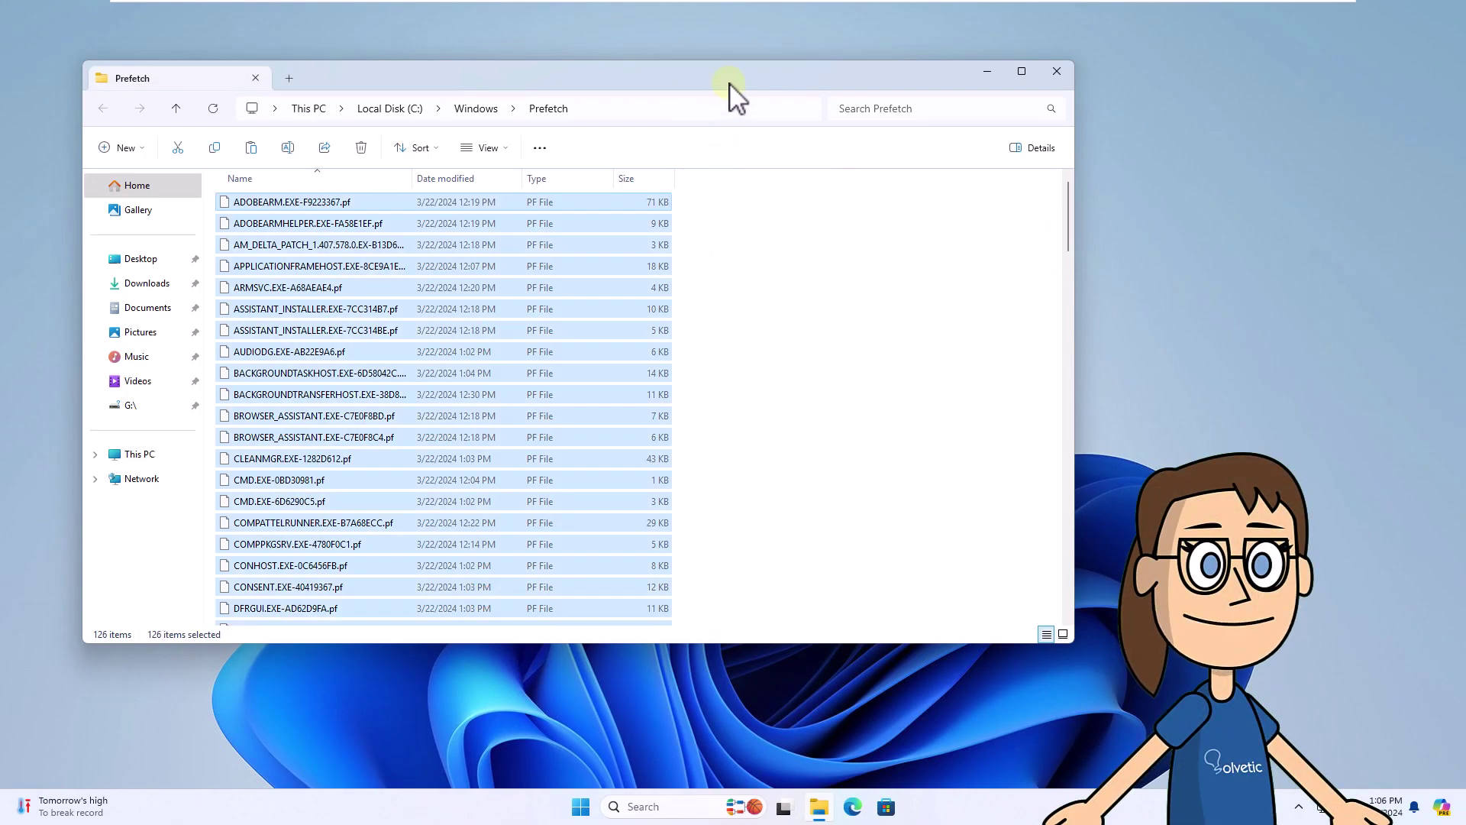
left_click(361, 147)
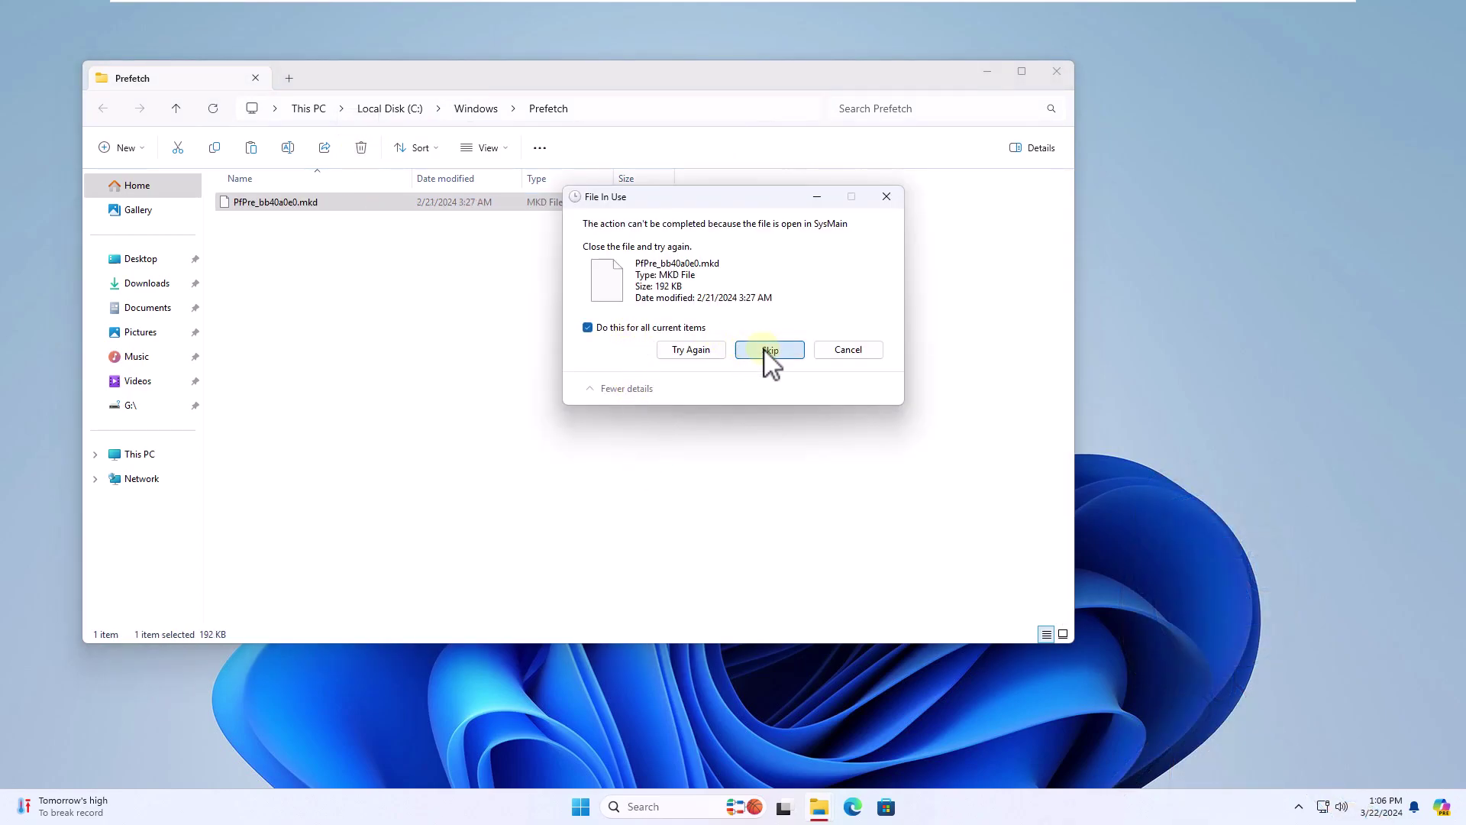
left_click(768, 349)
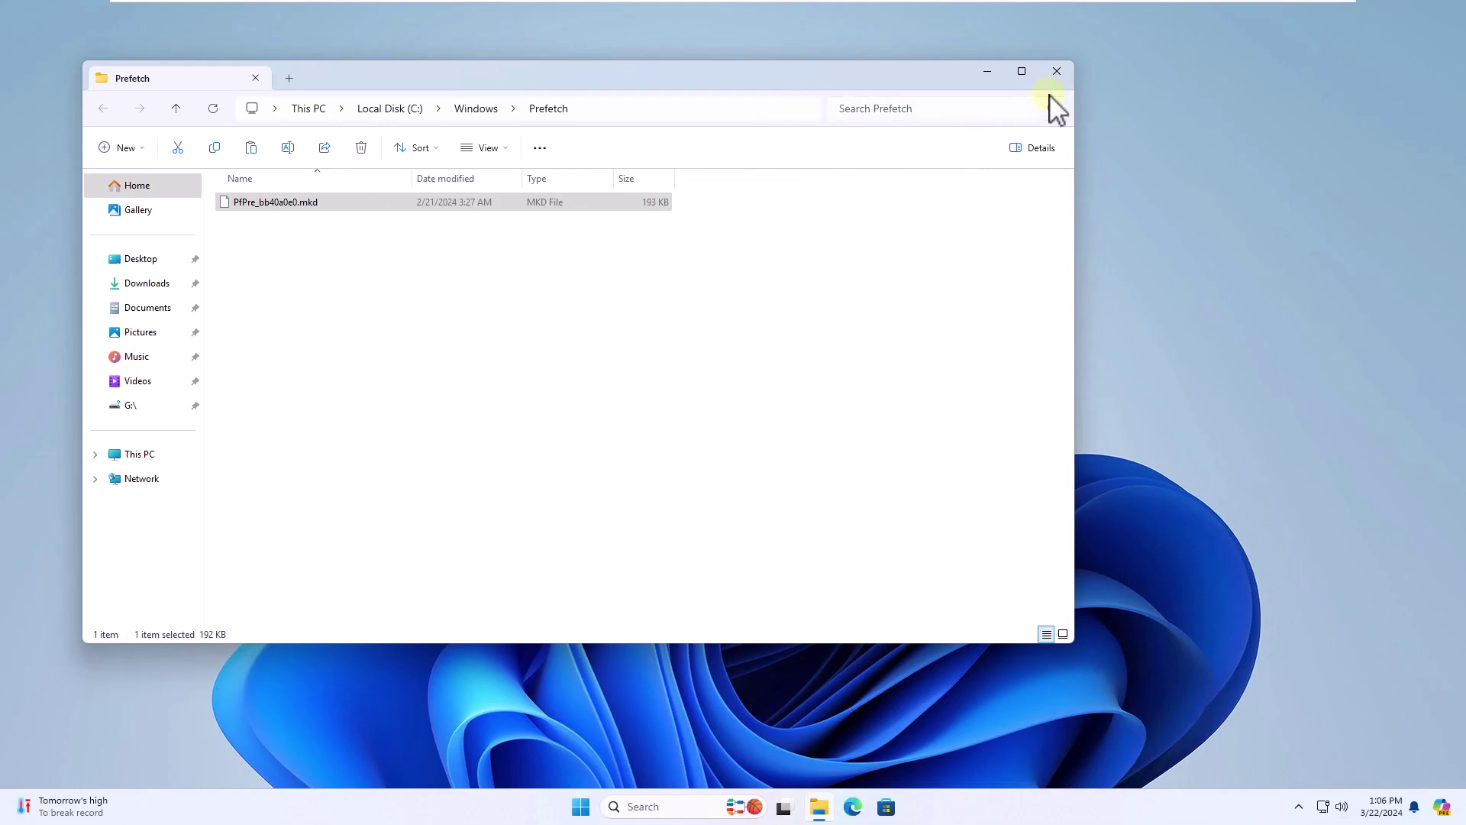
left_click(1057, 71)
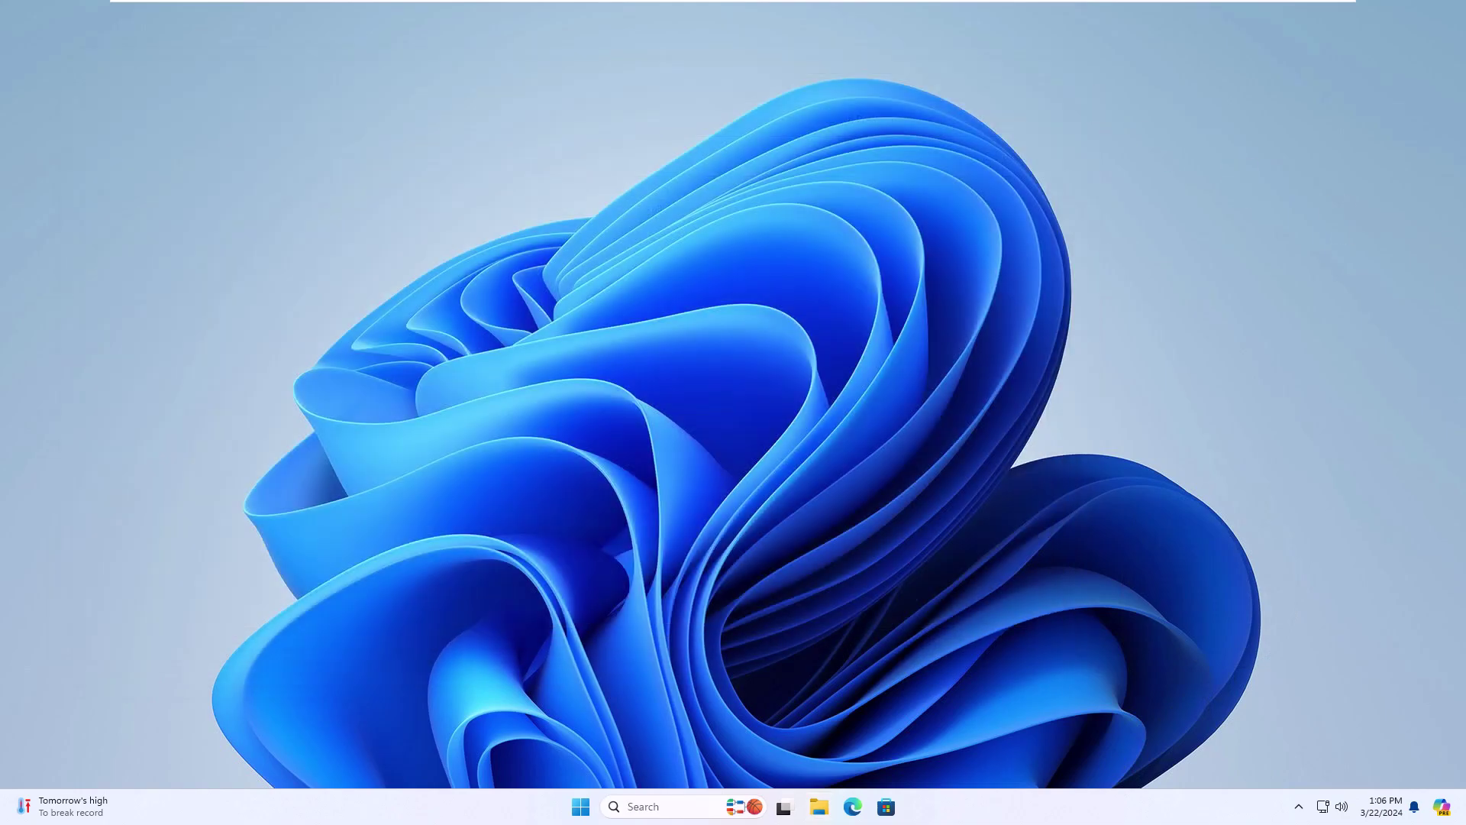